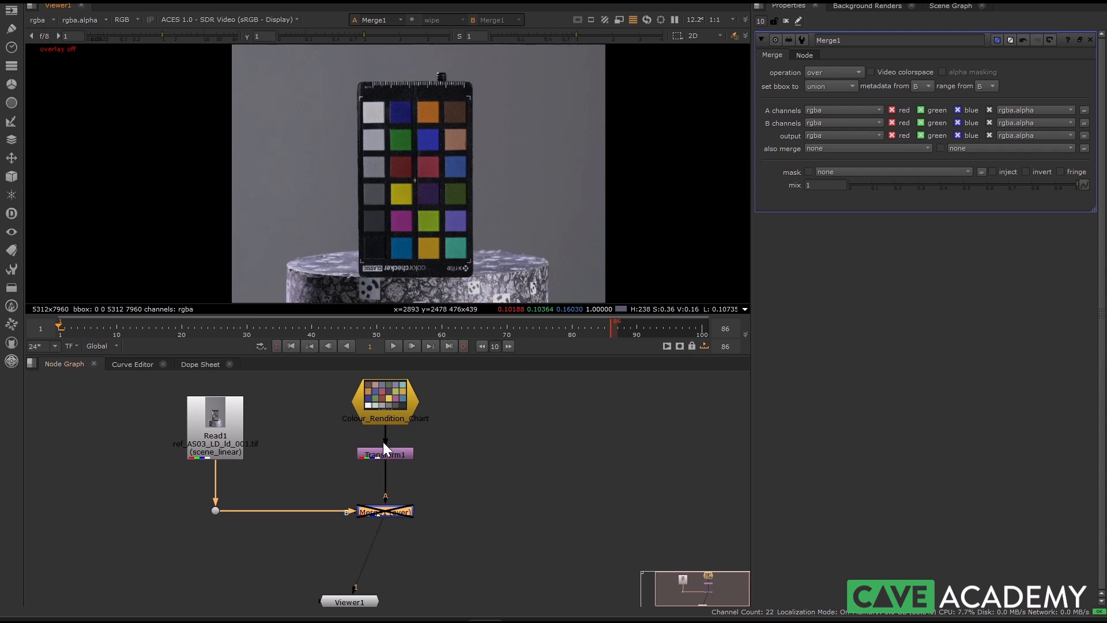
Display the Colour_Rendition_Chart node in the viewer and open its properties
middle_click_drag(354, 444, 349, 486)
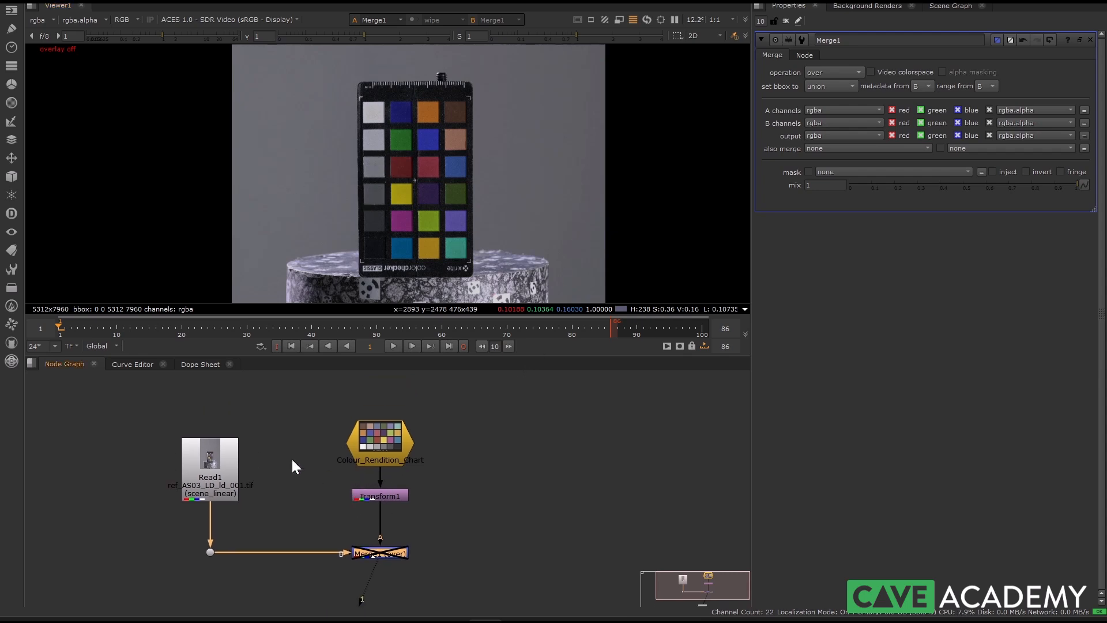
left_click(367, 447)
key("1")
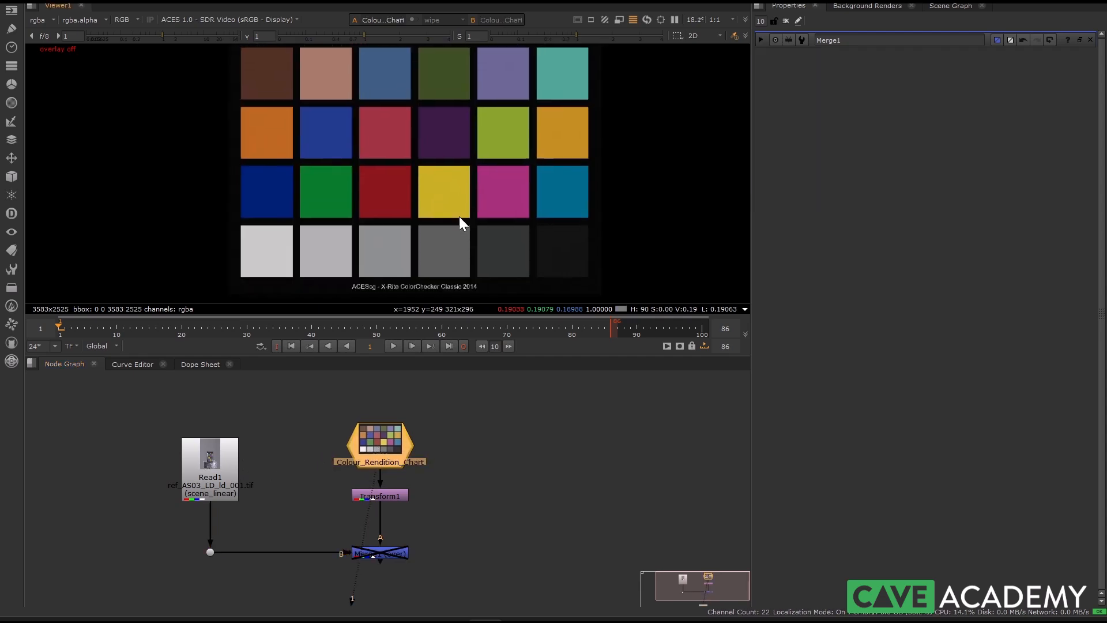
scroll(441, 216, "down", 2)
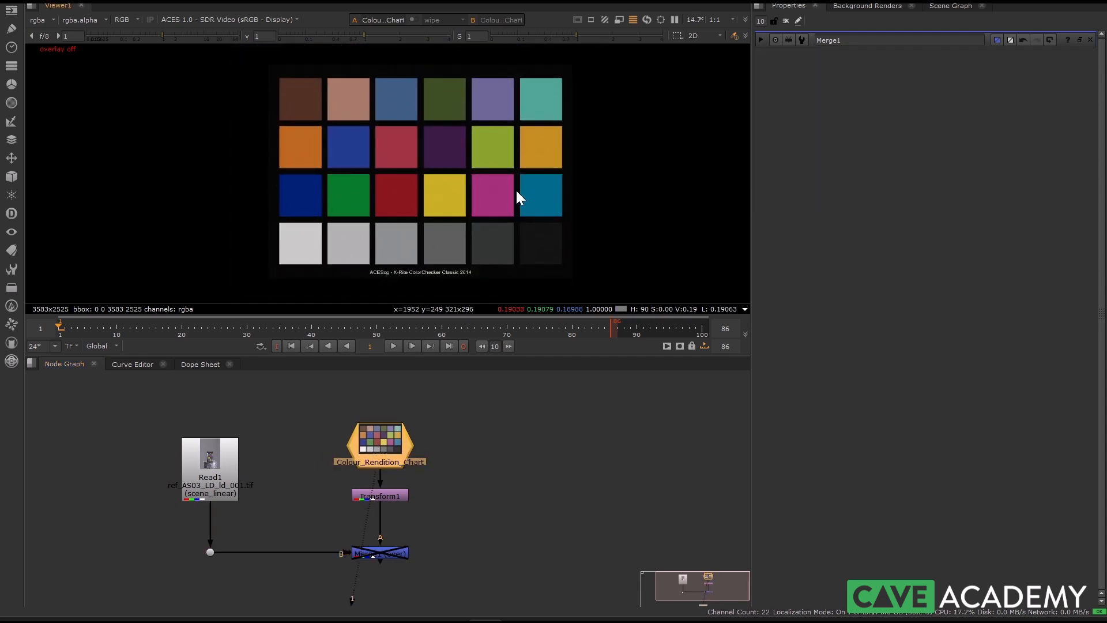
double_click(381, 448)
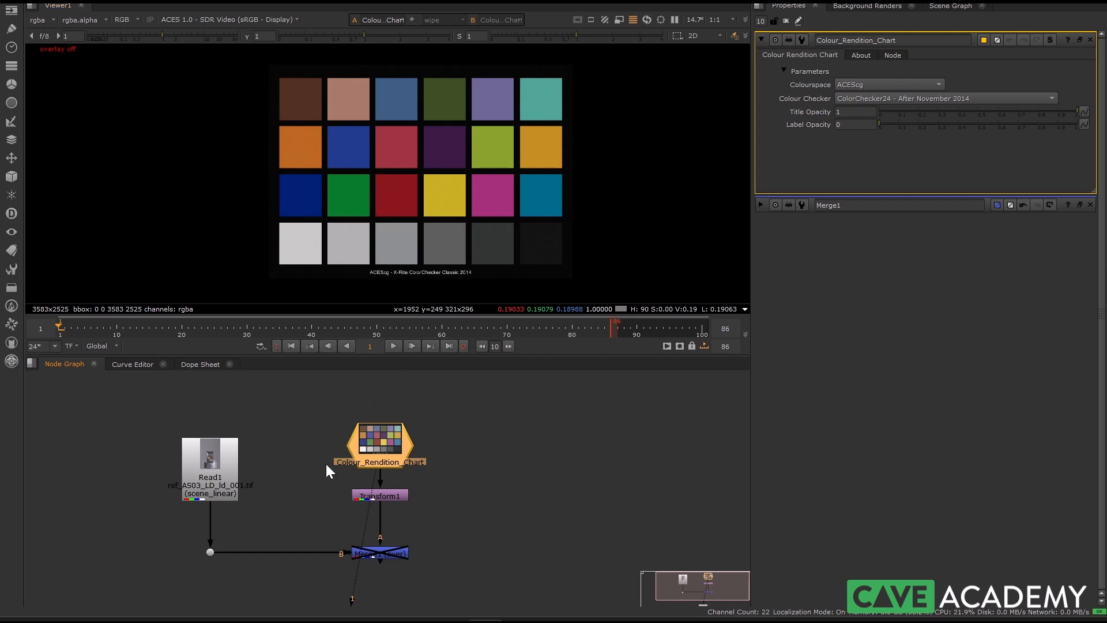
Switch to Chrome to view the X-Rite ColorChecker Classic gizmo page on Nukepedia, and return to Nuke
mouse_move(218, 618)
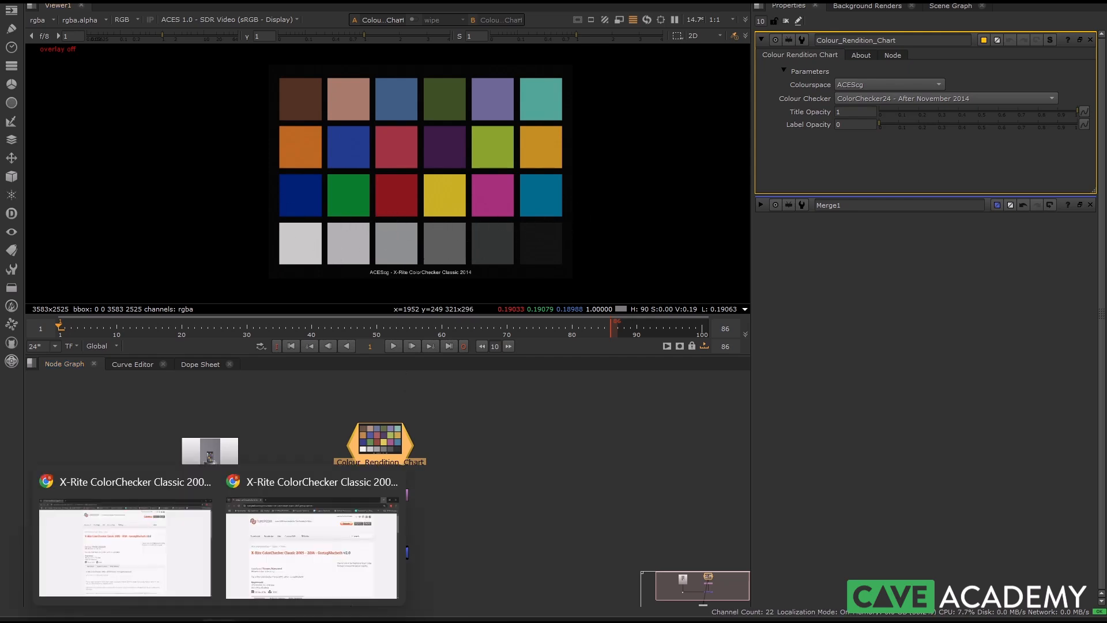
left_click(271, 579)
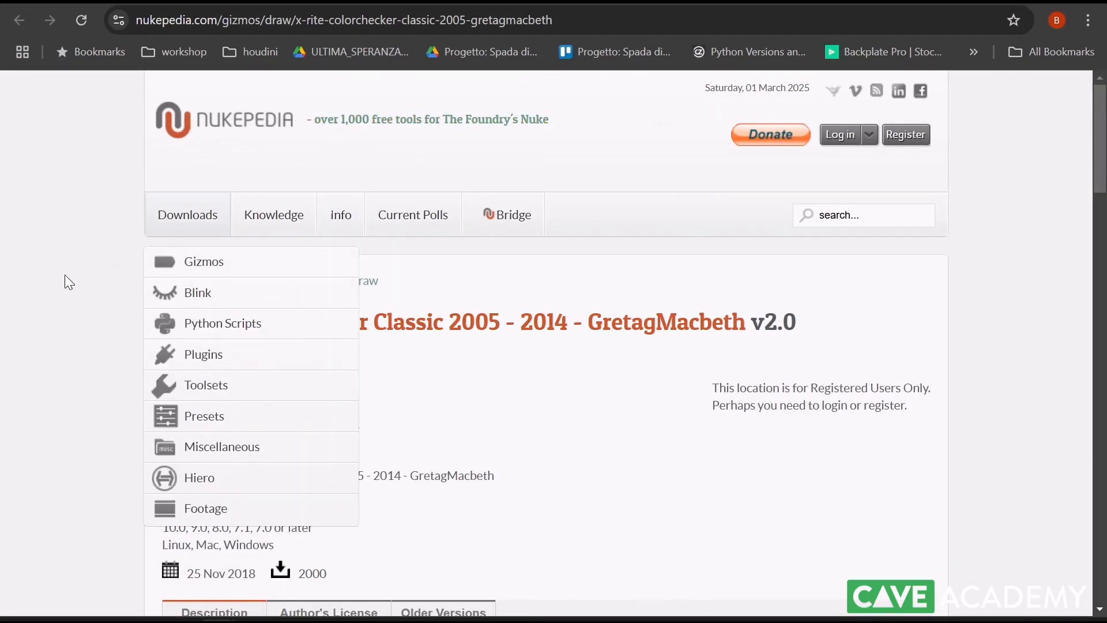
left_click(1015, 1)
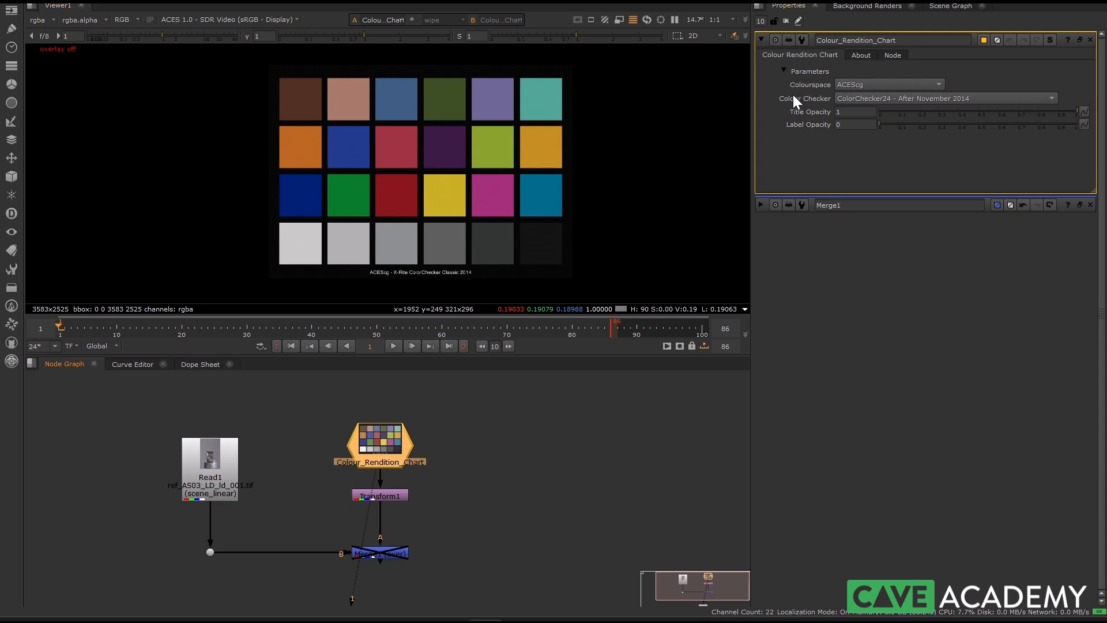
Review the Colour Checker version options of the Colour_Rendition_Chart node, keeping ColorChecker24 - After November 2014
left_click(871, 100)
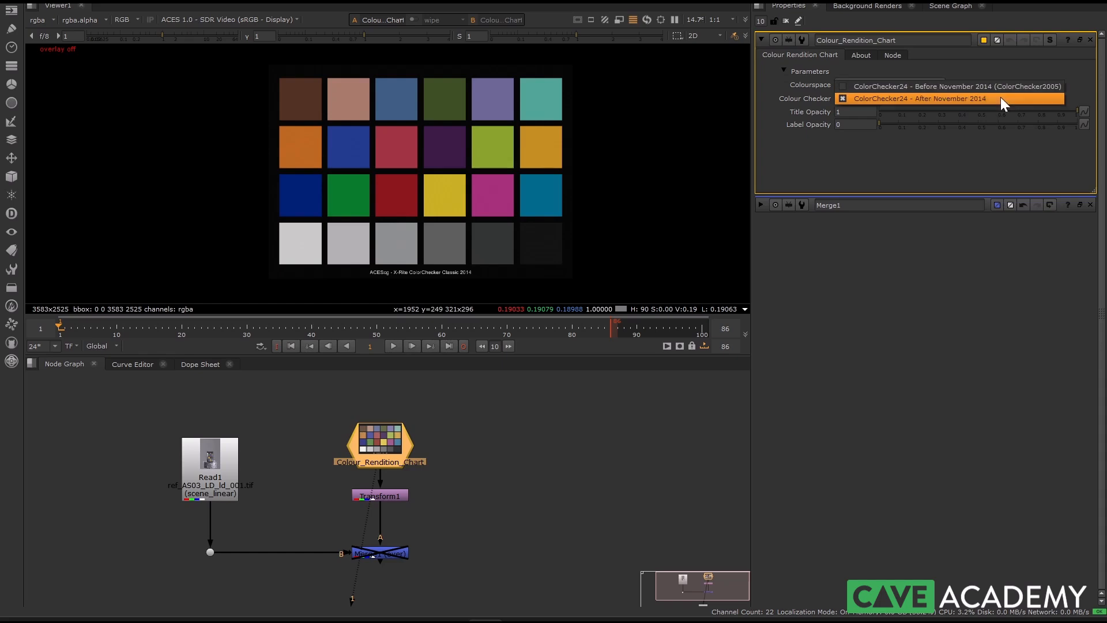
left_click(508, 465)
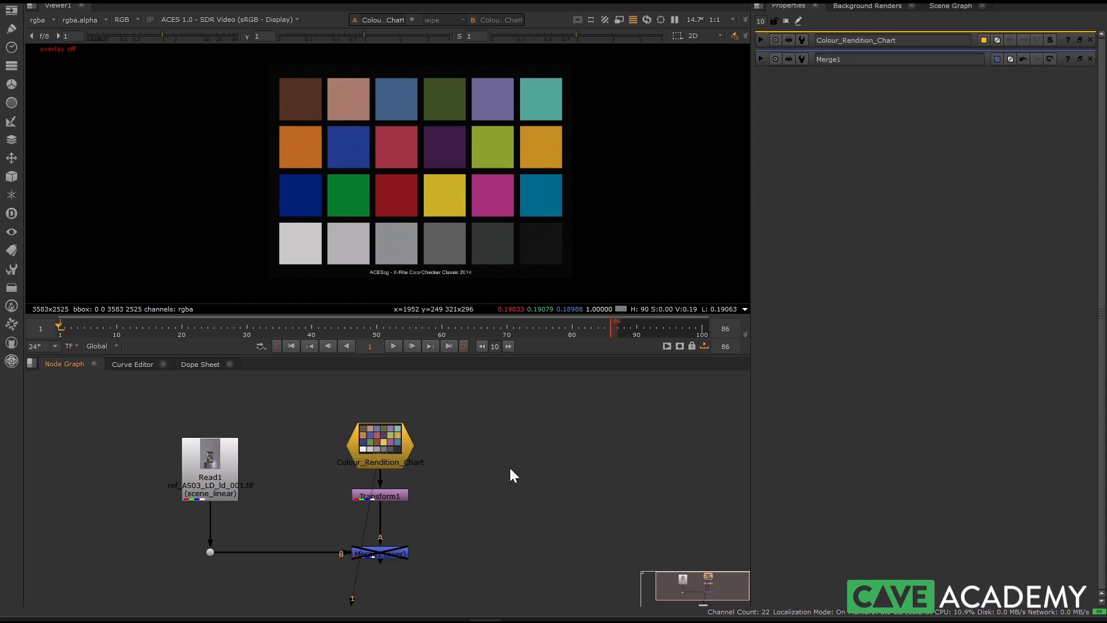
middle_click_drag(435, 433, 466, 422)
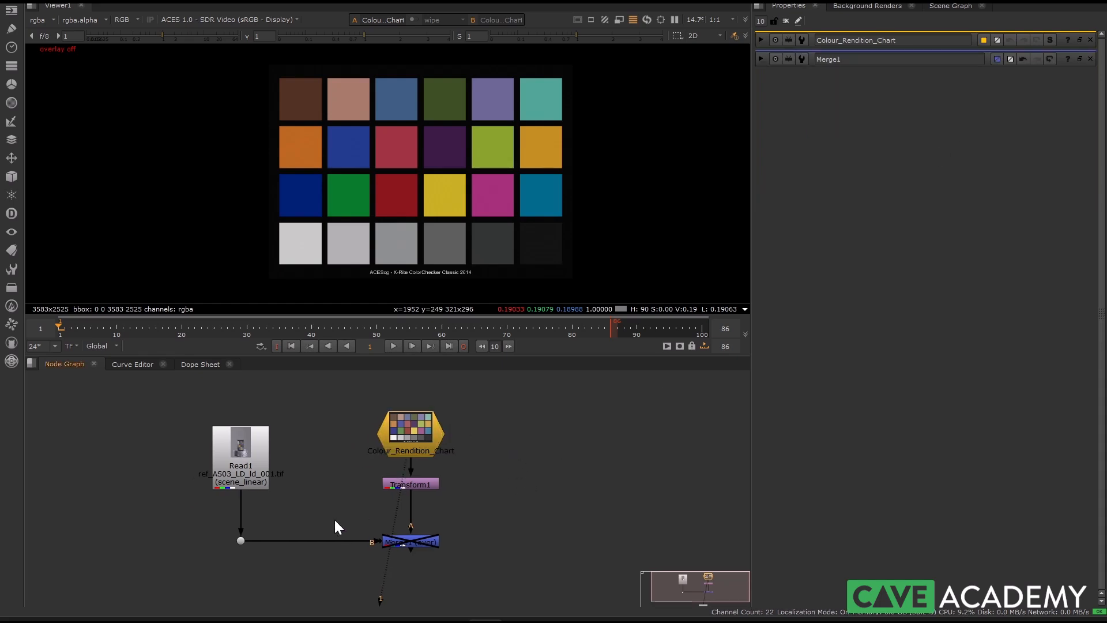
middle_click_drag(392, 228, 329, 229)
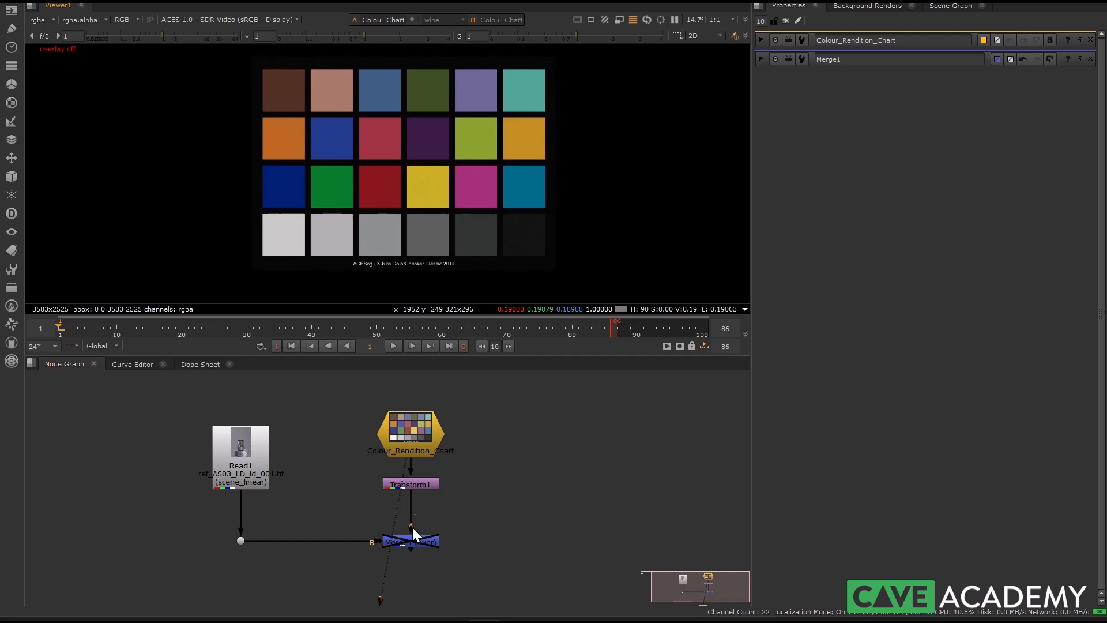
Re-enable the Merge1 node and show its output in the viewer with the reference chart overlaid on the photo
scroll(233, 459, "up", 3)
double_click(469, 565)
key("d")
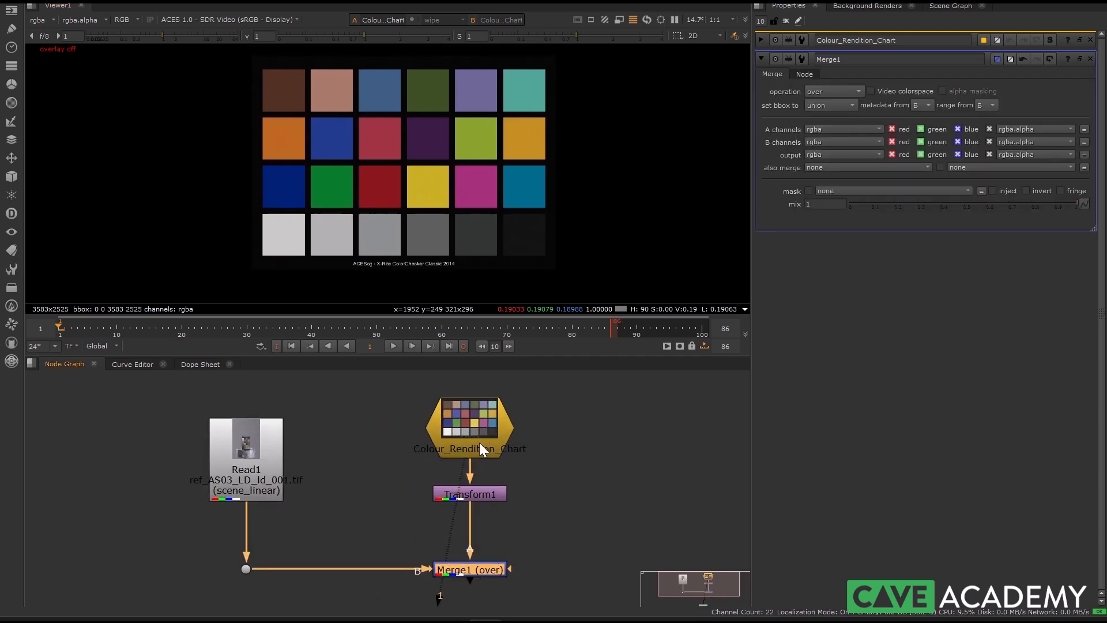
key("1")
double_click(471, 569)
scroll(395, 187, "up", 3)
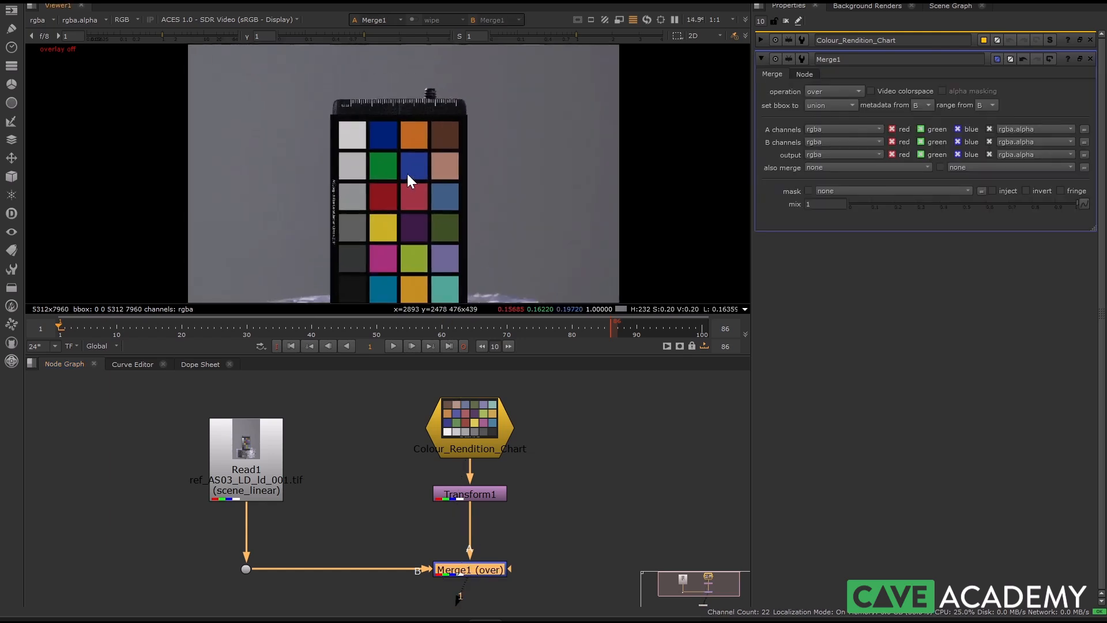
Toggle Merge1 off and on repeatedly to compare the photographed chart patches with the reference chart
scroll(405, 176, "up", 3)
middle_click_drag(375, 215, 383, 178)
scroll(382, 186, "down", 1)
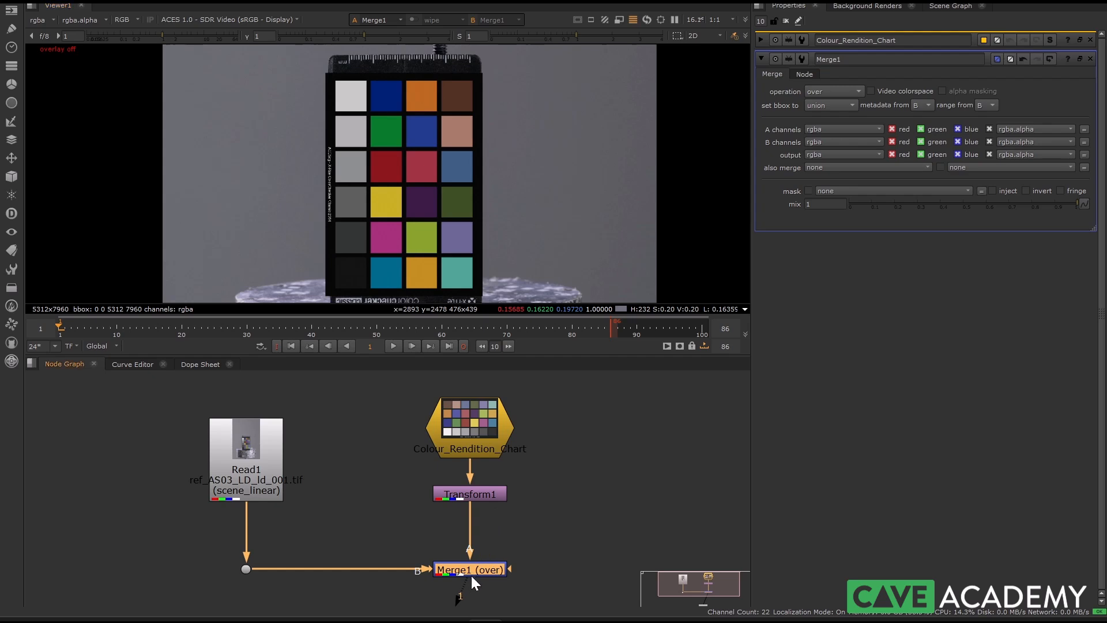
key("d")
key("d")
key("d")
key("d")
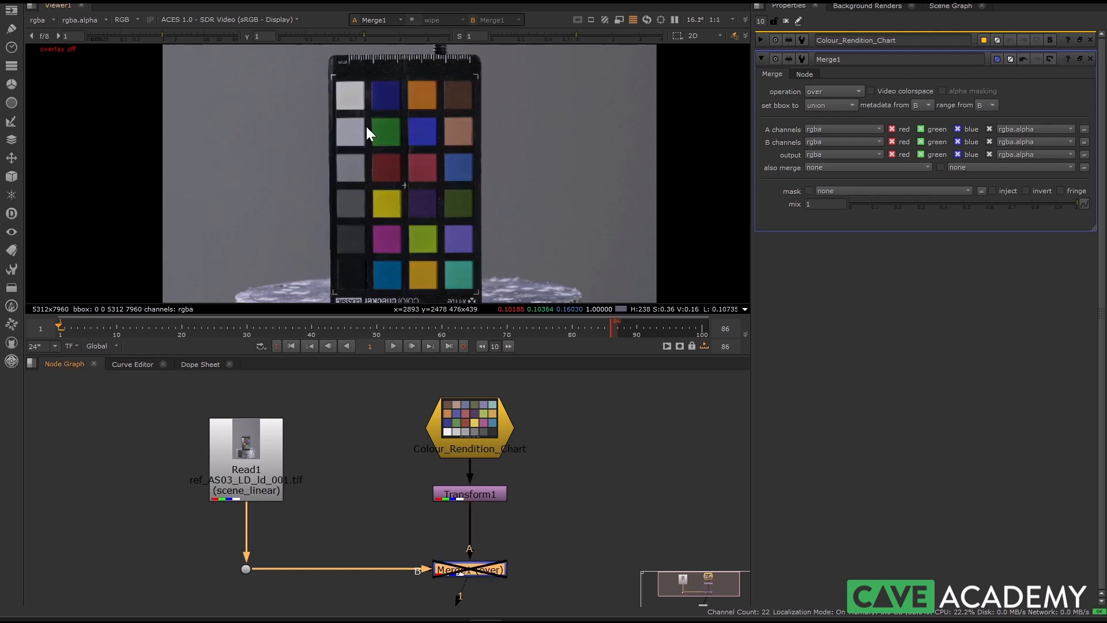
scroll(338, 91, "up", 5)
key("d")
key("d")
middle_click_drag(390, 199, 349, 44)
key("d")
key("d")
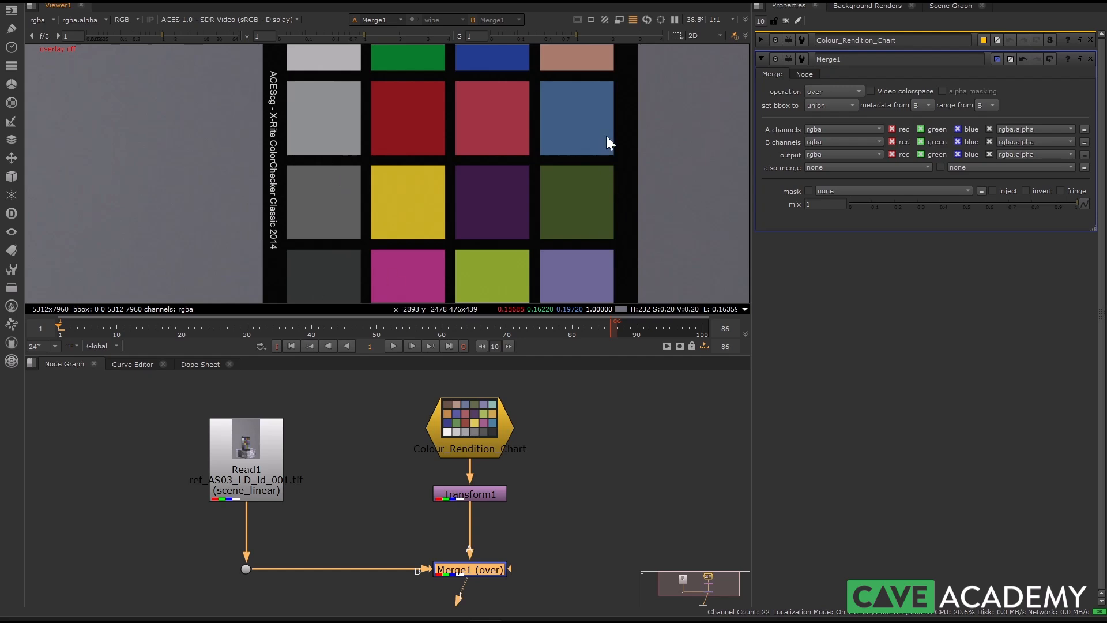
scroll(350, 231, "down", 6)
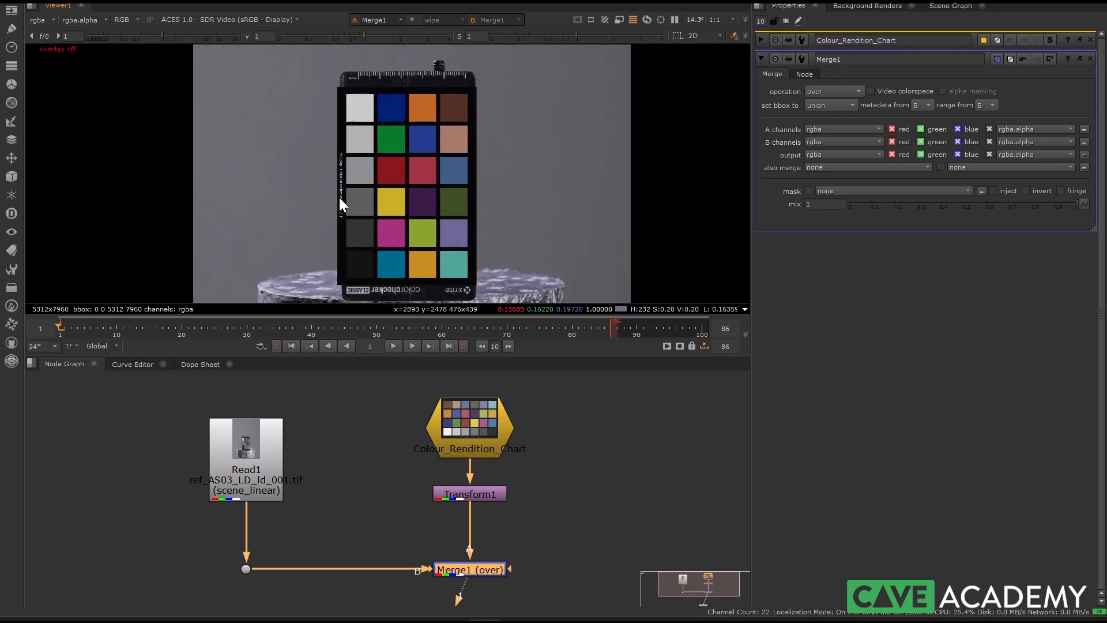
key("d")
key("d")
scroll(360, 183, "up", 2)
scroll(354, 170, "down", 2)
middle_click_drag(366, 186, 399, 194)
key("d")
key("d")
key("d")
key("d")
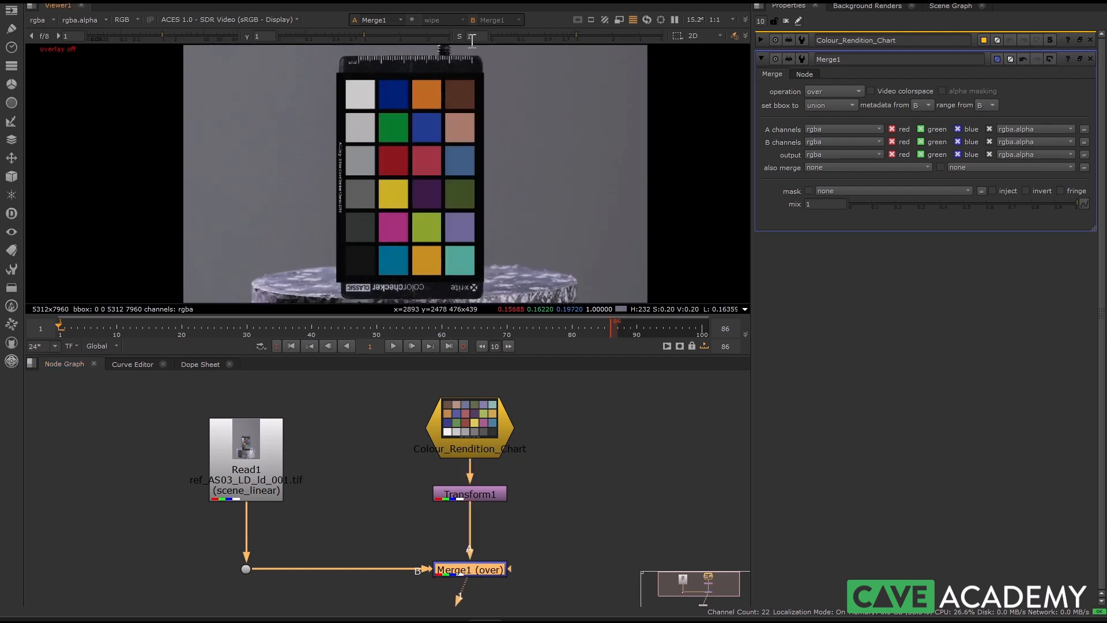
Set the viewer saturation to 3.4 and gamma to 0.2, and compare the chart patches by toggling Merge1
left_click_drag(586, 34, 648, 36)
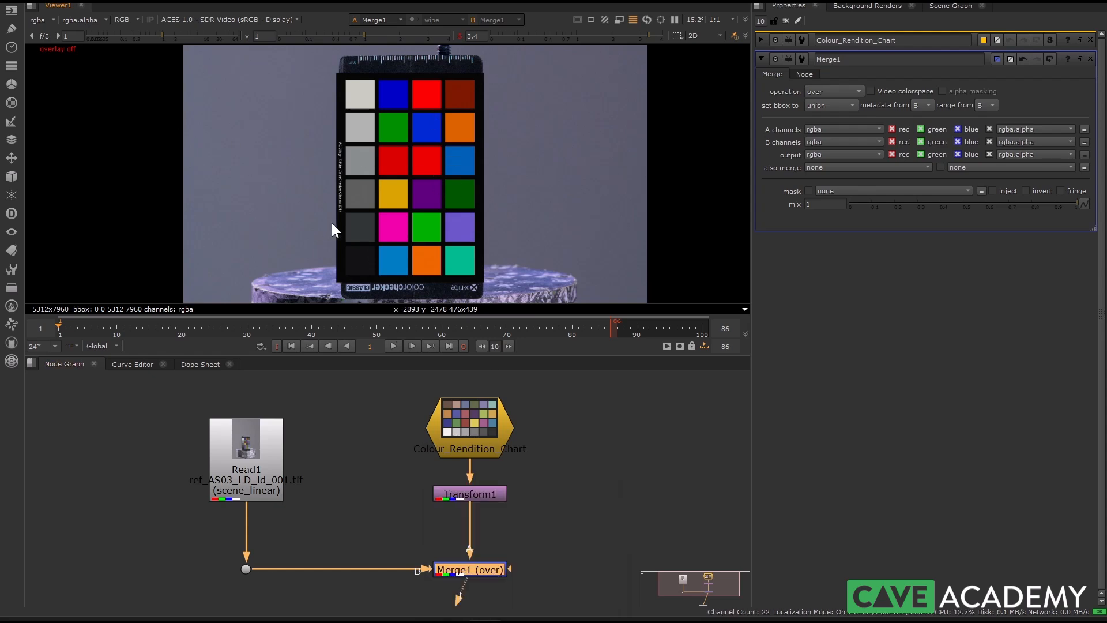
left_click(316, 33)
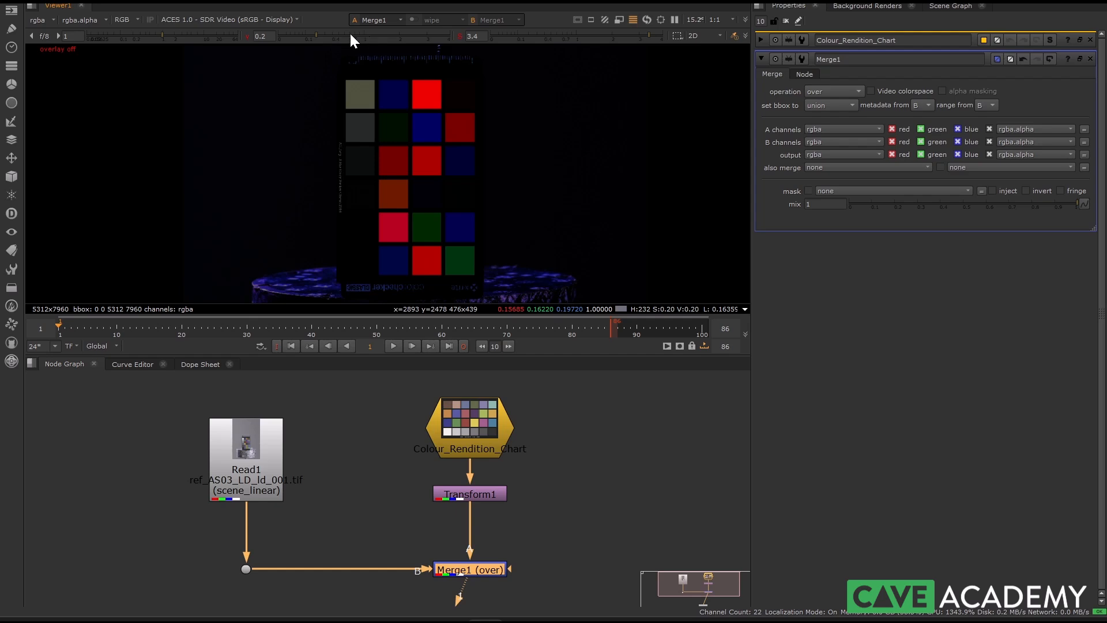
key("d")
key("d")
scroll(358, 121, "up", 5)
key("d")
key("d")
key("d")
key("d")
key("d")
key("d")
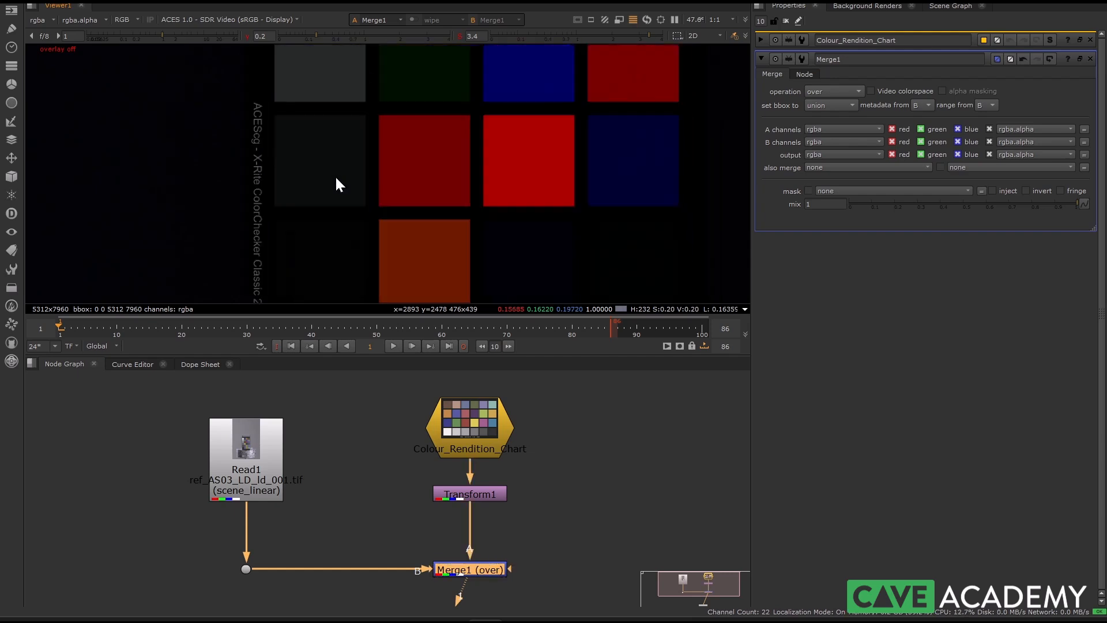
middle_click_drag(350, 137, 314, 156)
middle_click_drag(498, 147, 344, 161)
key("d")
key("d")
key("d")
middle_click_drag(365, 82, 350, 185)
key("d")
Reset the viewer gamma and saturation to 1, toggling Merge1 in between to compare the saturated patches at normal gamma
left_click(246, 36)
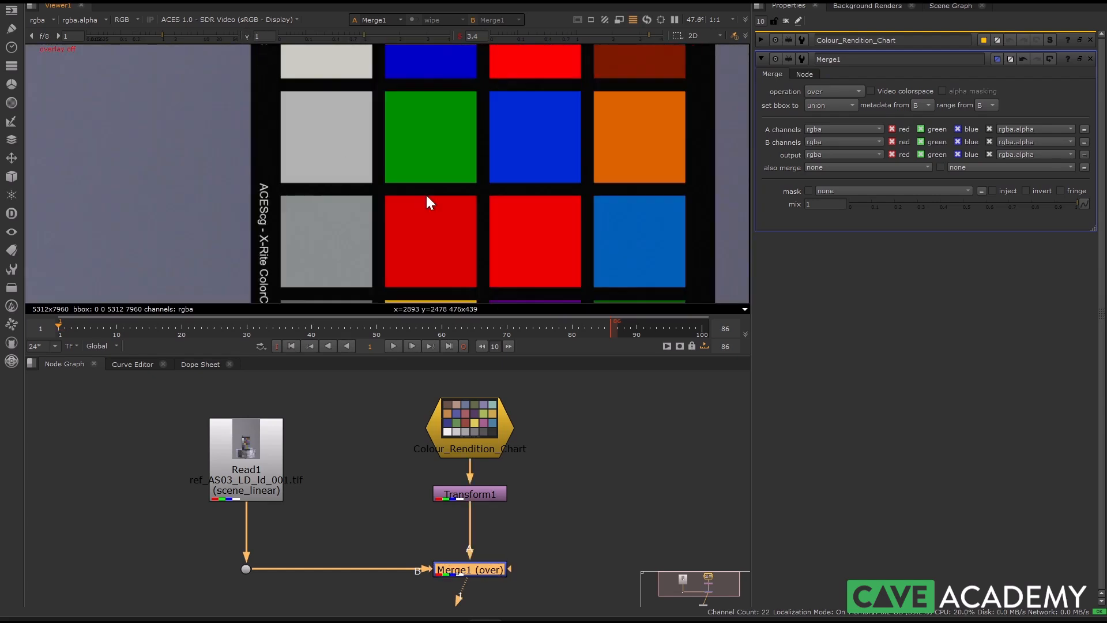
key("d")
key("d")
left_click_drag(353, 210, 345, 154, "alt")
scroll(345, 155, "down", 5)
key("d")
key("d")
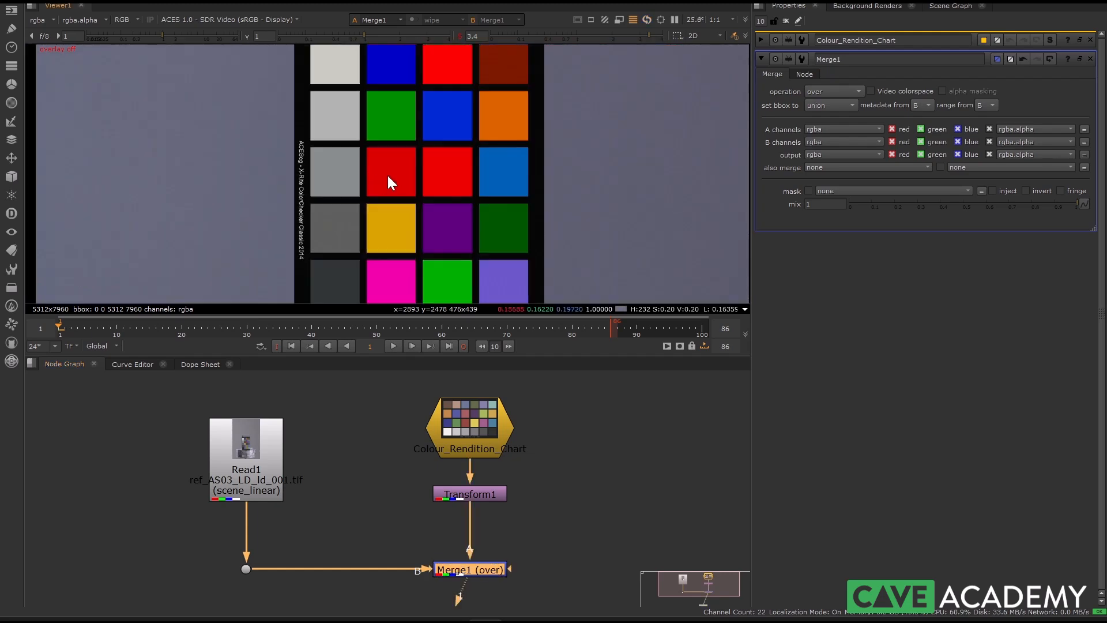
scroll(352, 196, "down", 7)
left_click(460, 36)
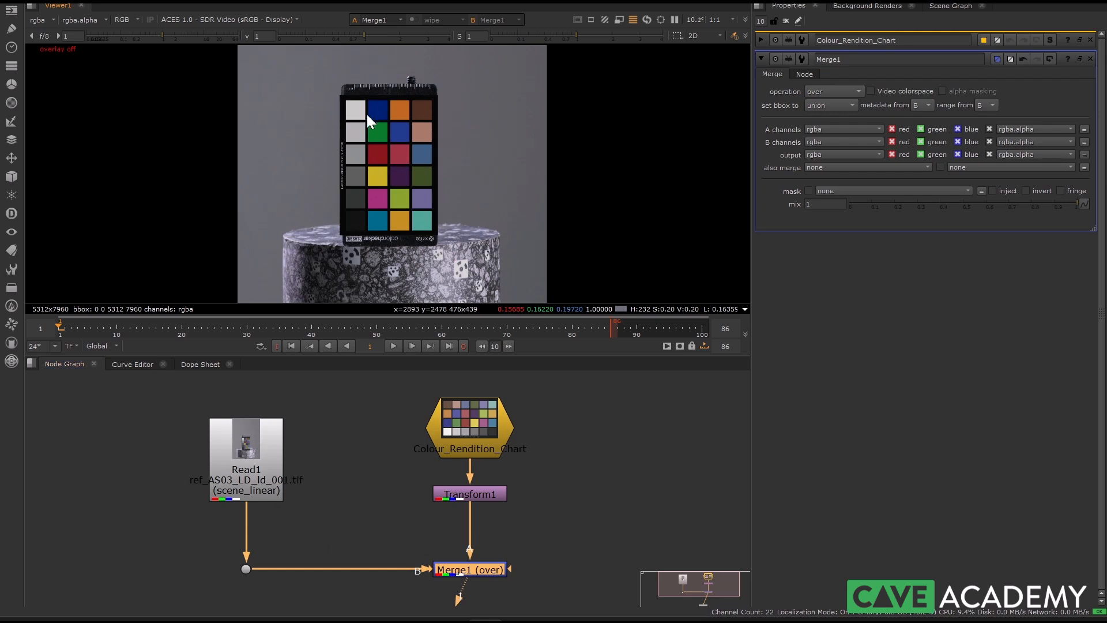
Insert a Grade node directly after Read1 and disable it
left_click(230, 466)
key("Tab")
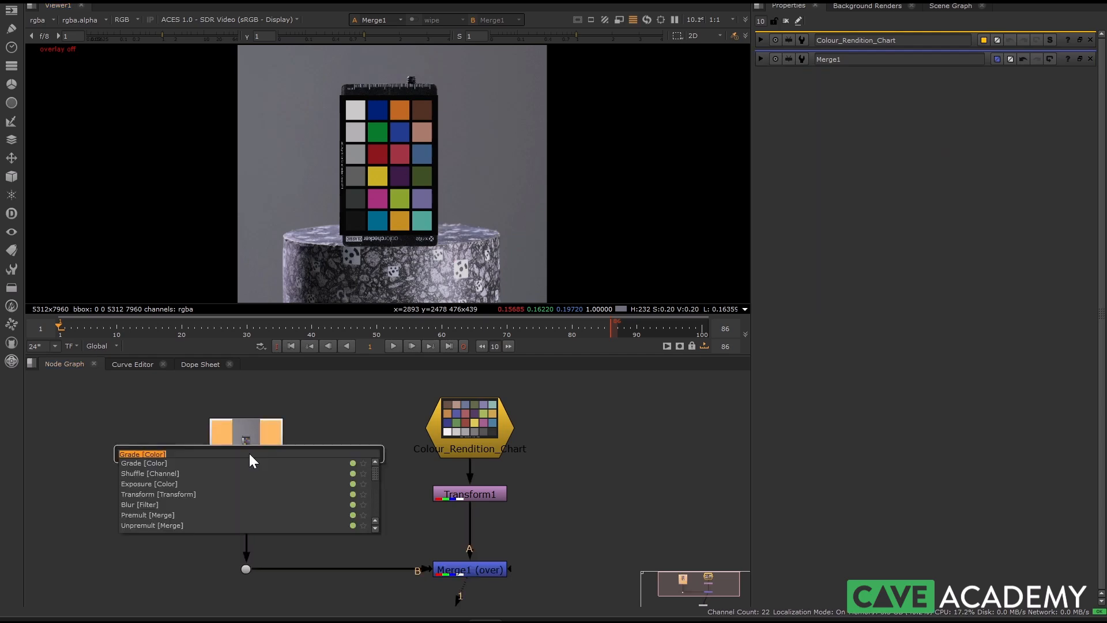
type("grade")
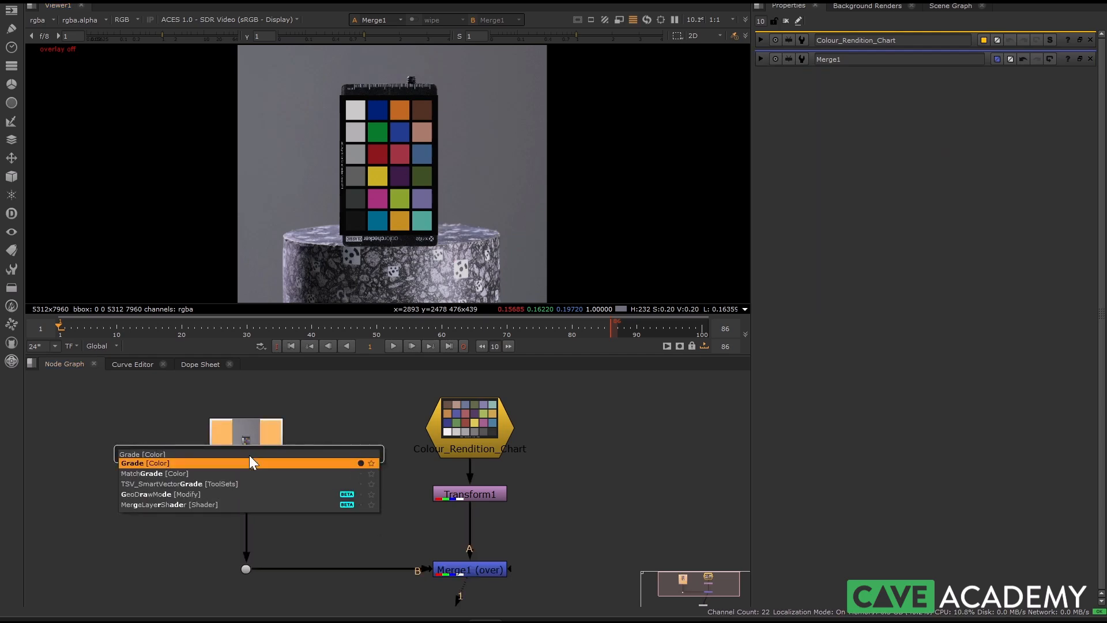
key("Return")
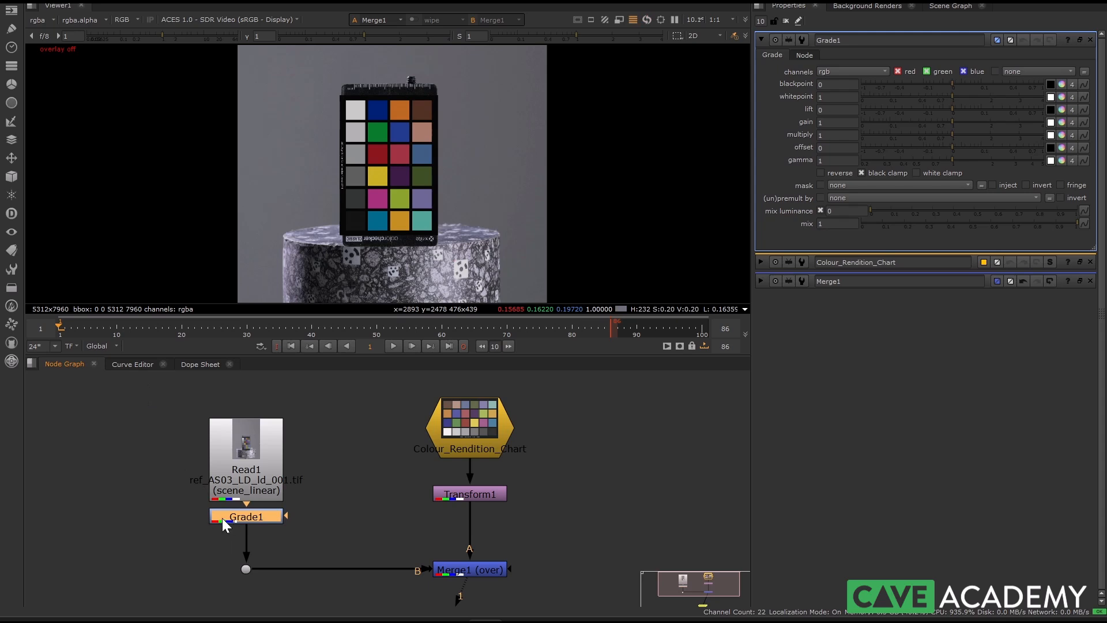
key("d")
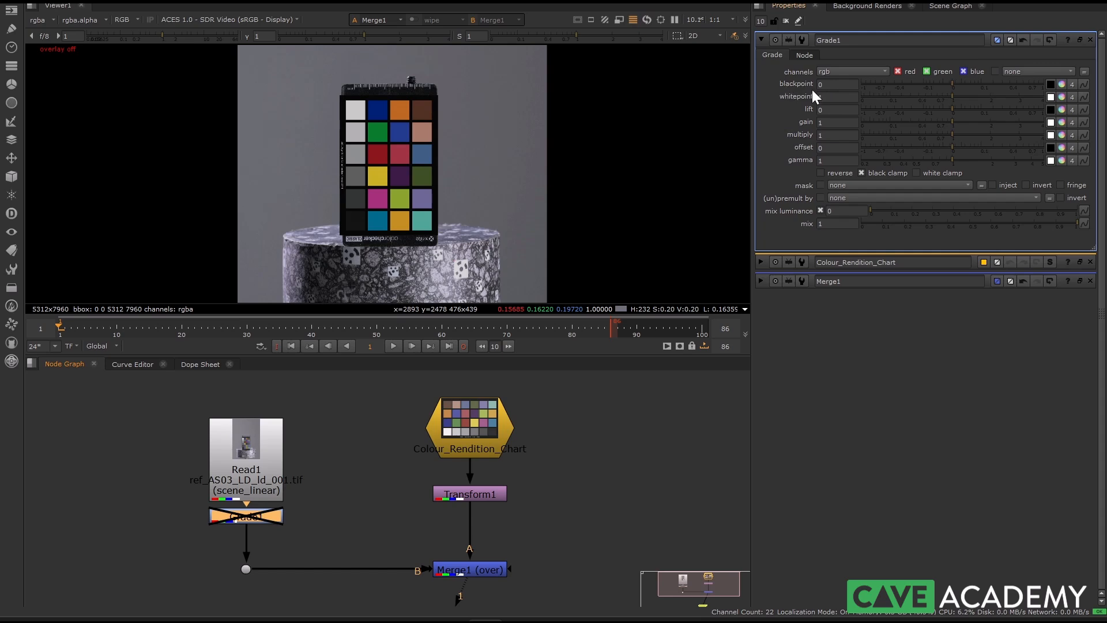
Activate viewer colour picking for the Grade1 whitepoint, and disable Merge1 to show the photographed chart
scroll(323, 150, "up", 4)
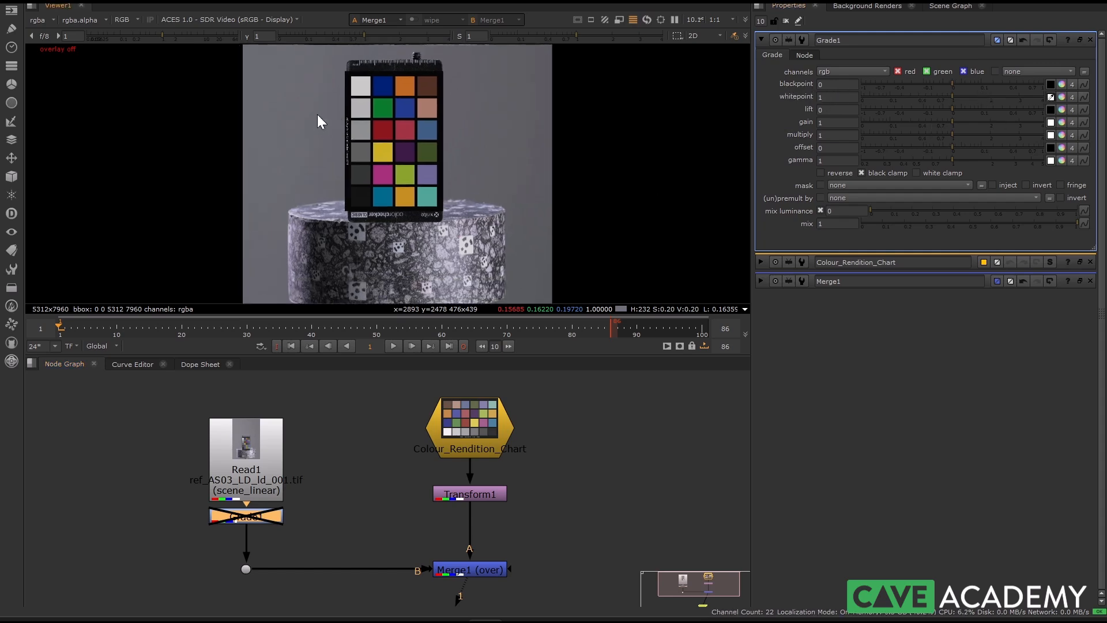
scroll(421, 181, "up", 8)
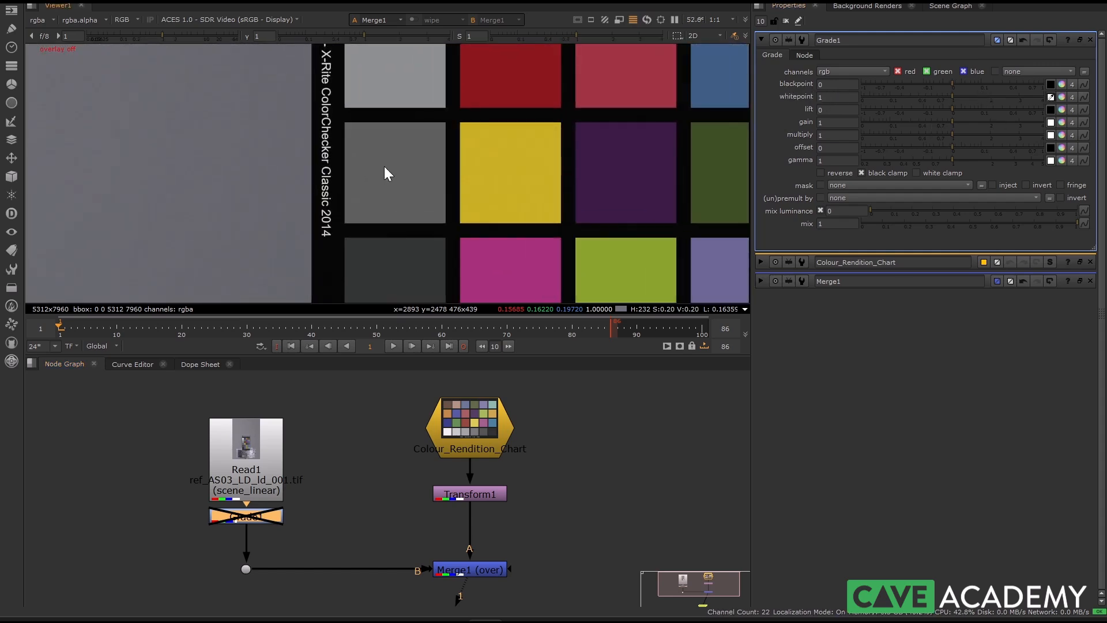
scroll(404, 144, "up", 1)
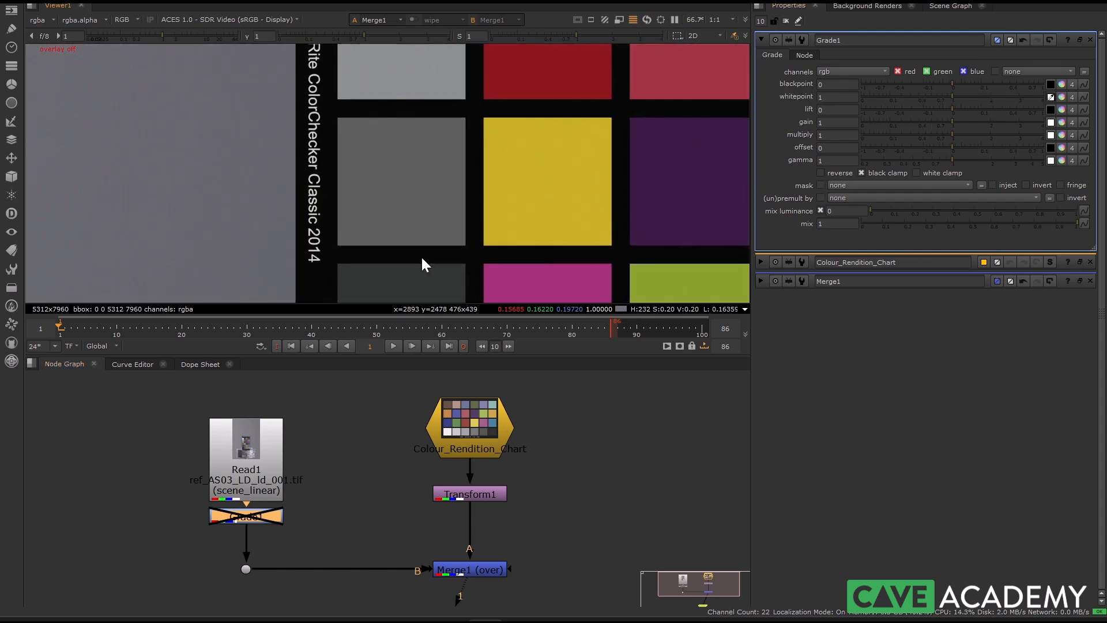
left_click(460, 568)
key("d")
Sample an area of about 101 by 92 pixels on the photographed grey patch beside the yellow one
scroll(406, 206, "down", 4)
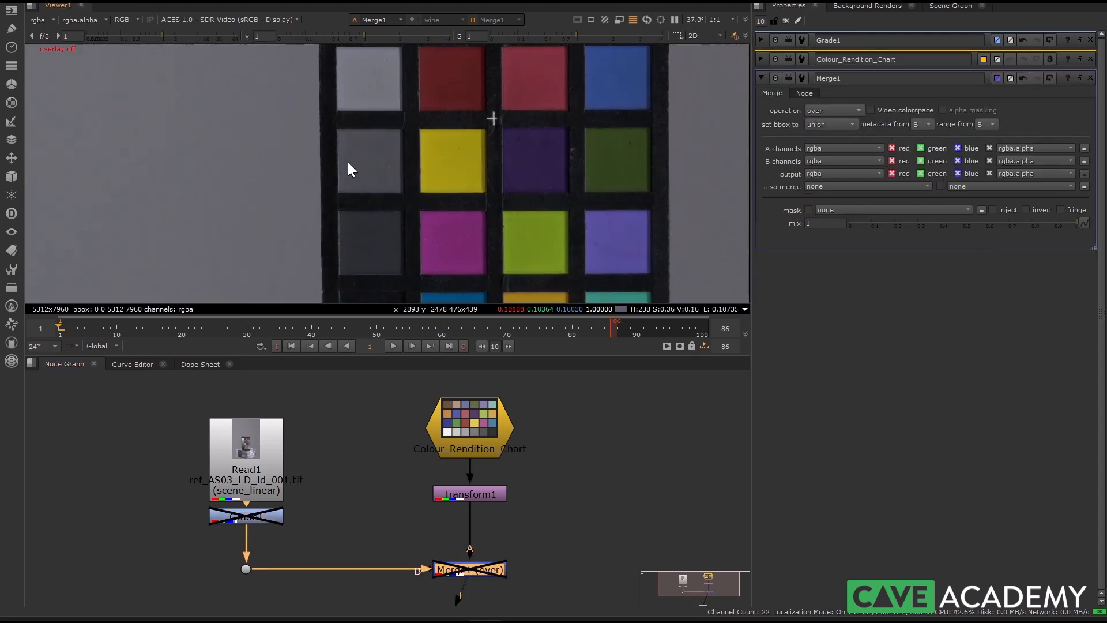
scroll(366, 136, "up", 1)
scroll(358, 136, "down", 3)
scroll(384, 160, "up", 1)
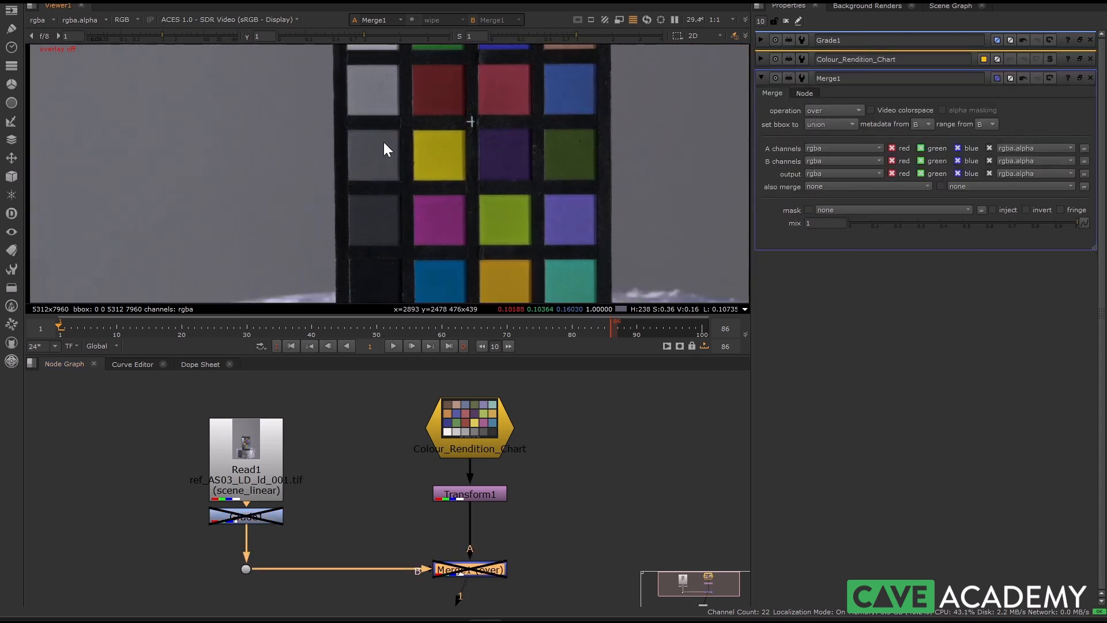
scroll(385, 144, "down", 3)
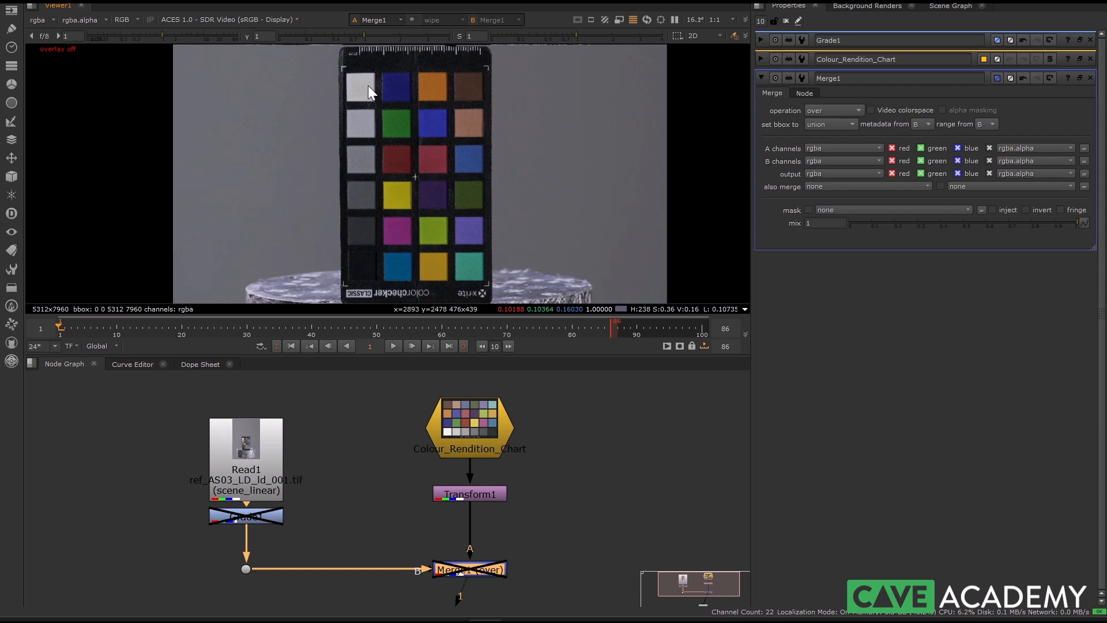
scroll(380, 218, "up", 10)
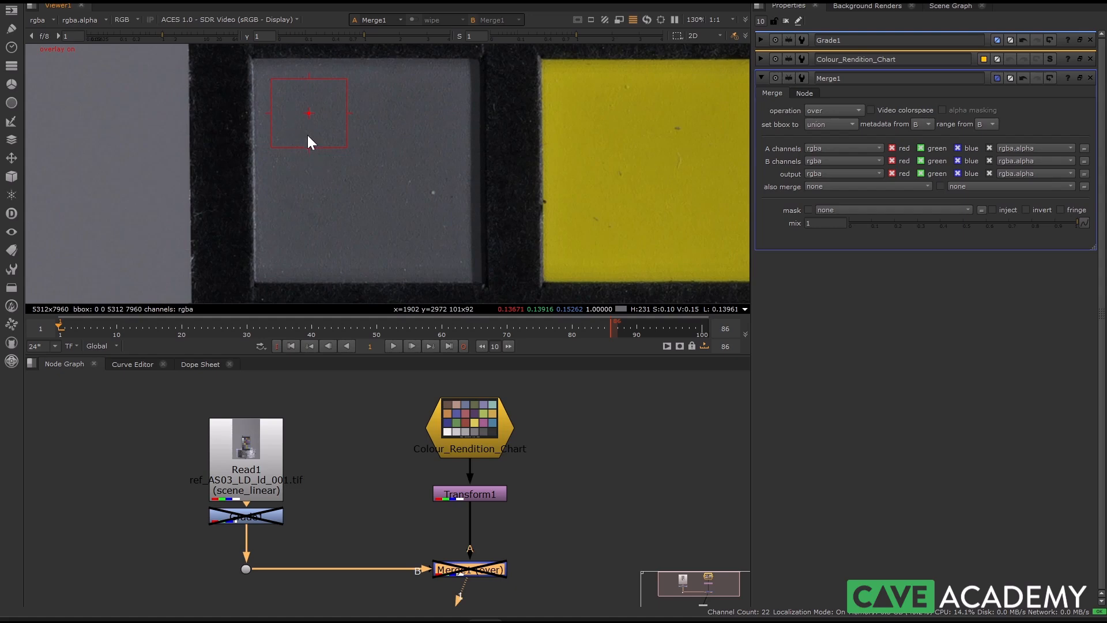
Resample the Grade1 whitepoint over about 256 by 257 pixels of the photographed grey patch beside yellow, and open Grade1's properties
left_click_drag(261, 79, 461, 268, "ctrl+shift")
left_click_drag(260, 261, 269, 257)
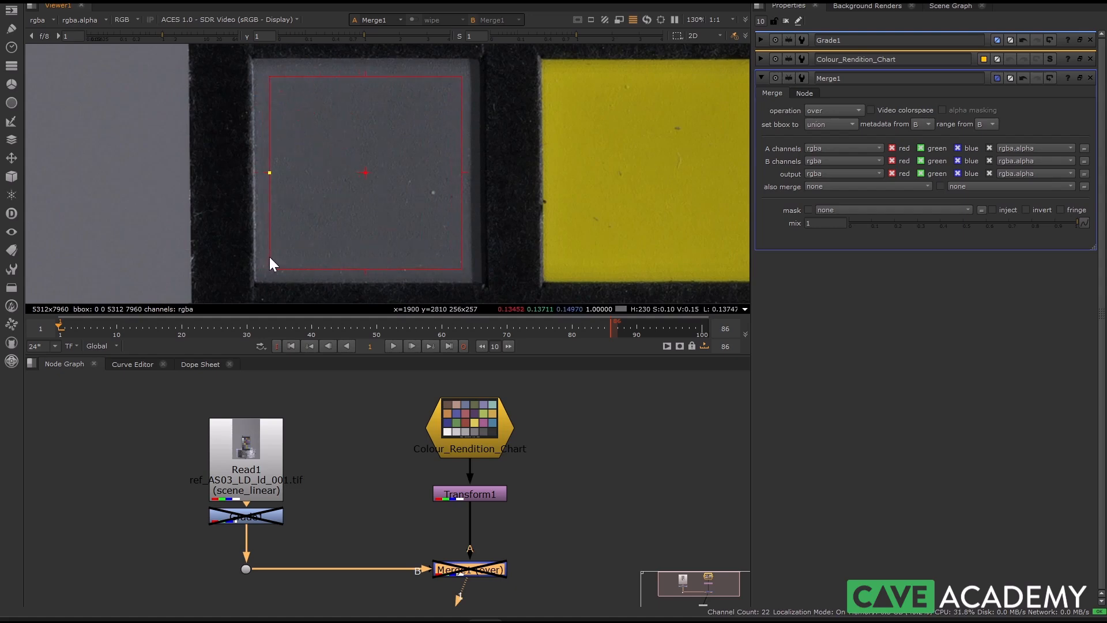
scroll(279, 115, "up", 2)
middle_click_drag(281, 116, 254, 158)
scroll(380, 93, "down", 3)
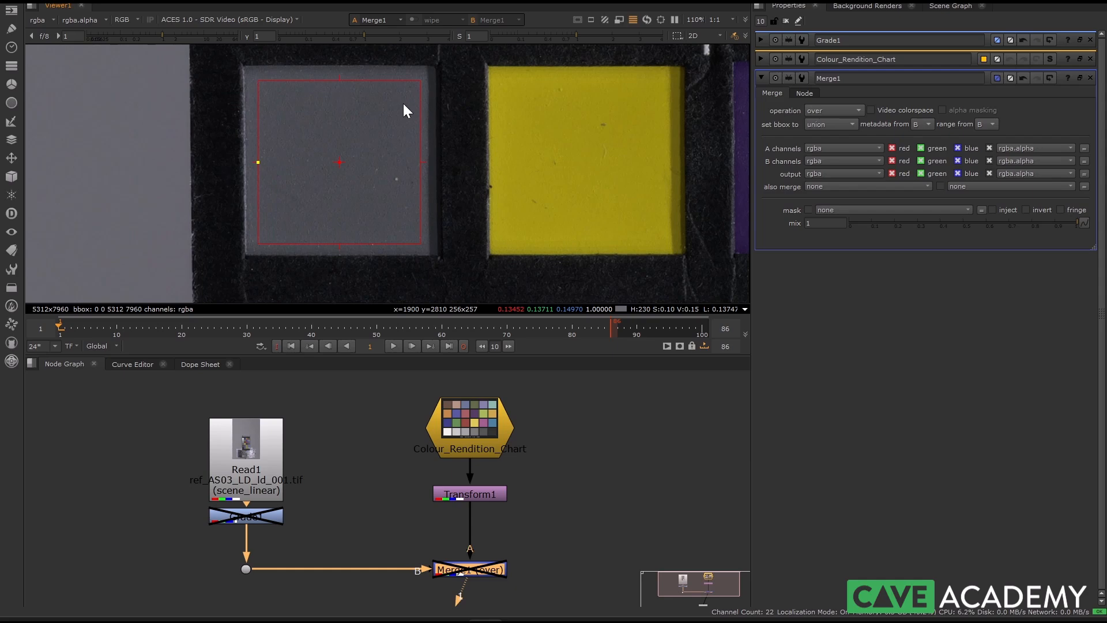
double_click(236, 516)
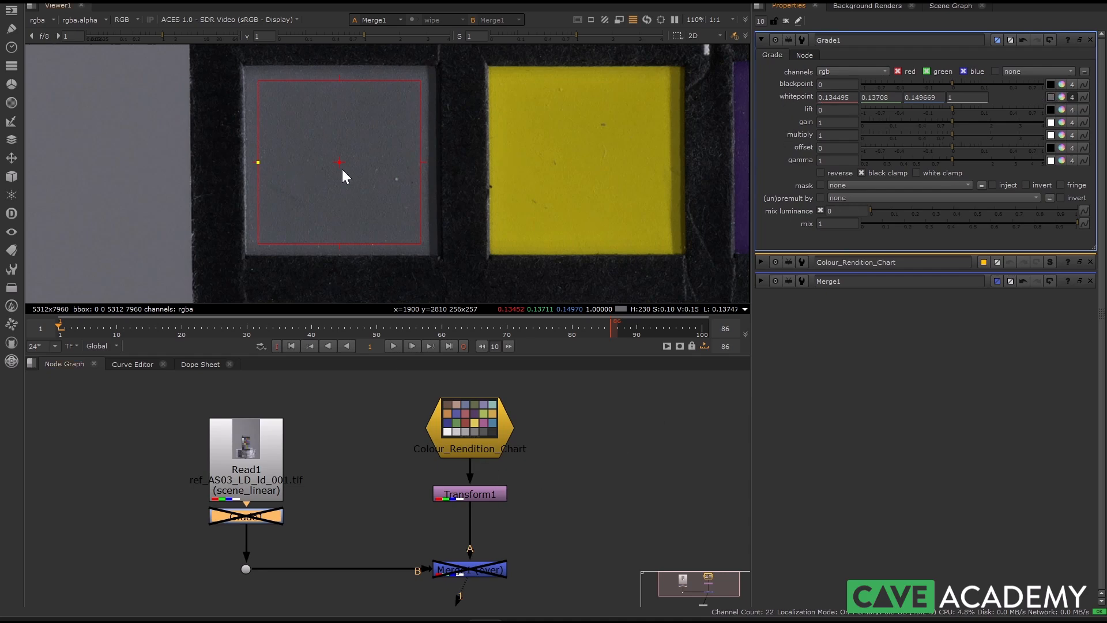
scroll(340, 168, "down", 2)
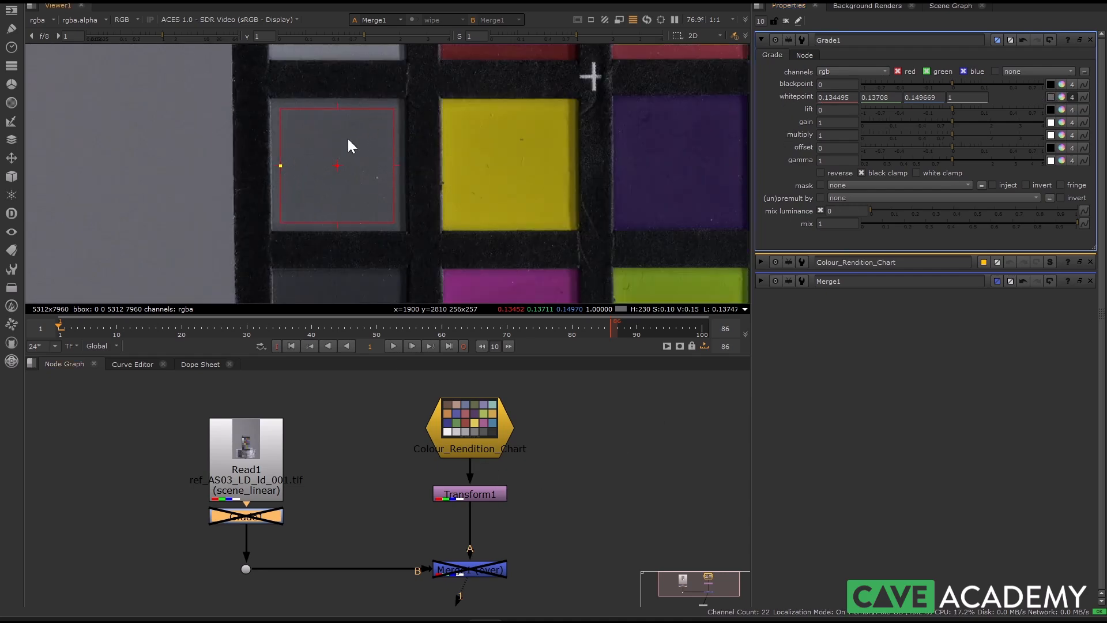
Open the Colour_Rendition_Chart properties and show that node's ACEScg reference chart in the viewer
double_click(490, 450)
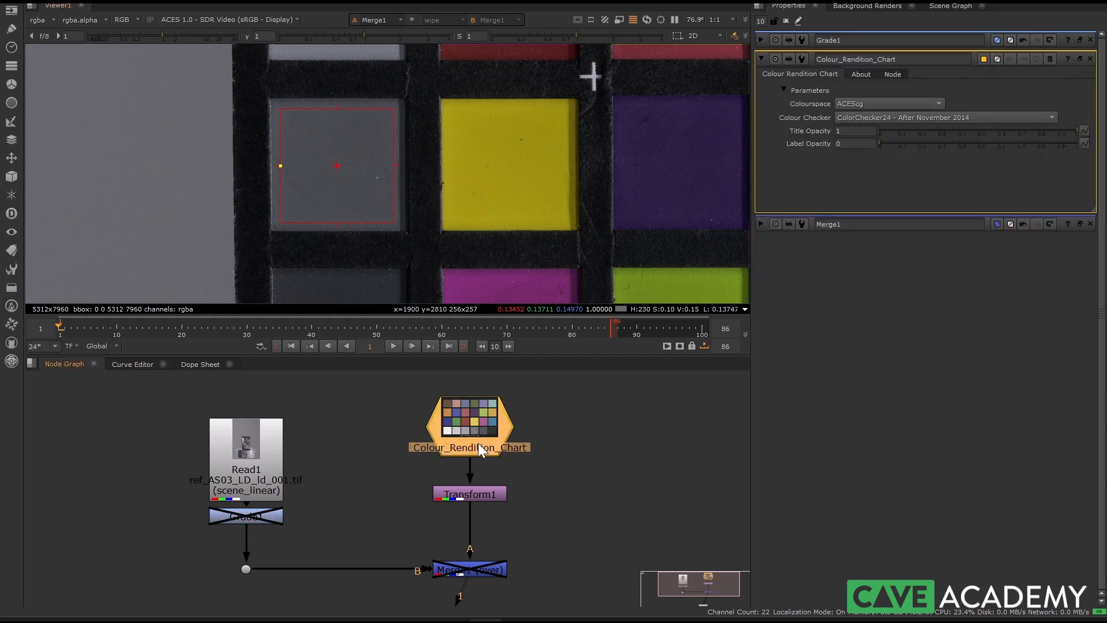
key("1")
scroll(395, 220, "down", 3)
scroll(445, 199, "up", 1)
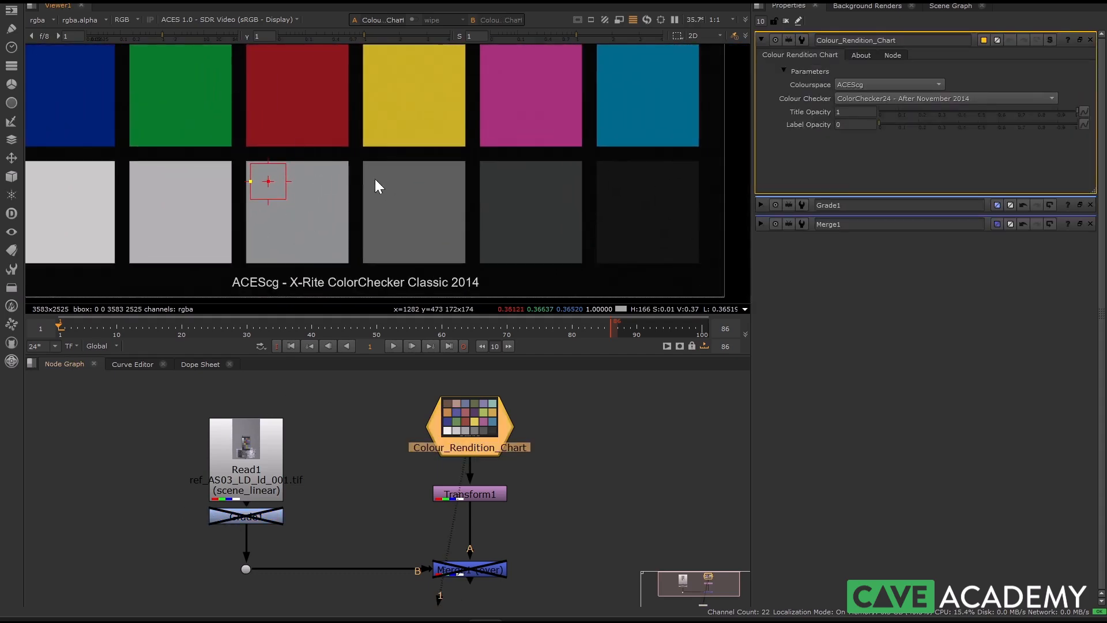
scroll(407, 229, "up", 2)
middle_click_drag(479, 223, 395, 210)
scroll(365, 184, "down", 4)
scroll(386, 206, "up", 2)
Pick the Grade1 gain from the reference chart's grey patch below yellow, sampling an area of about 306 by 304 pixels
double_click(253, 516)
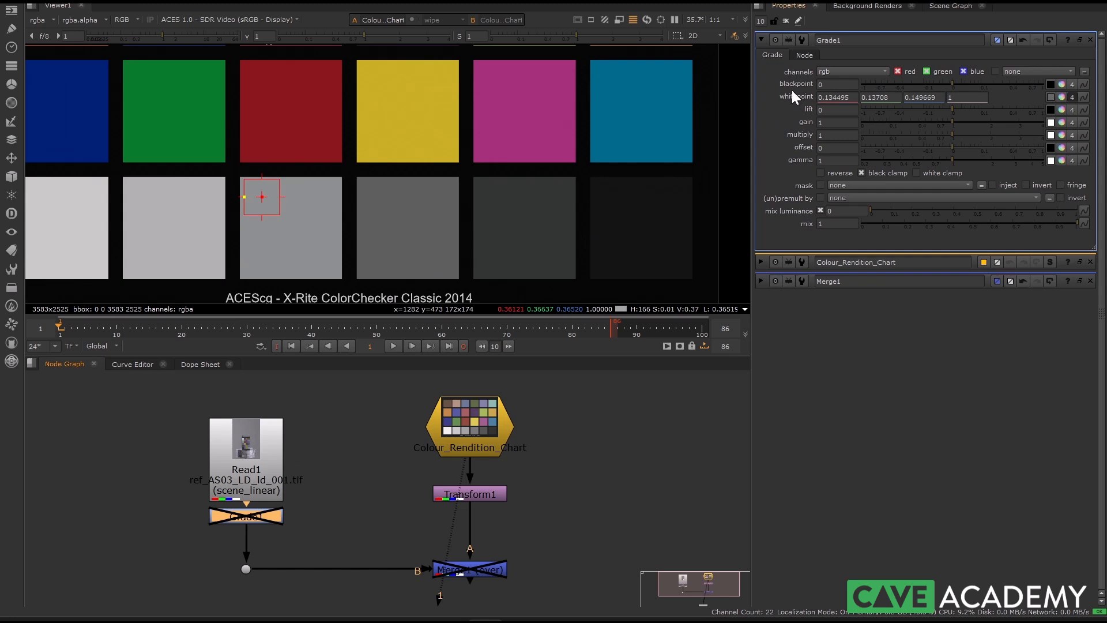
left_click(1050, 123)
scroll(423, 181, "up", 2)
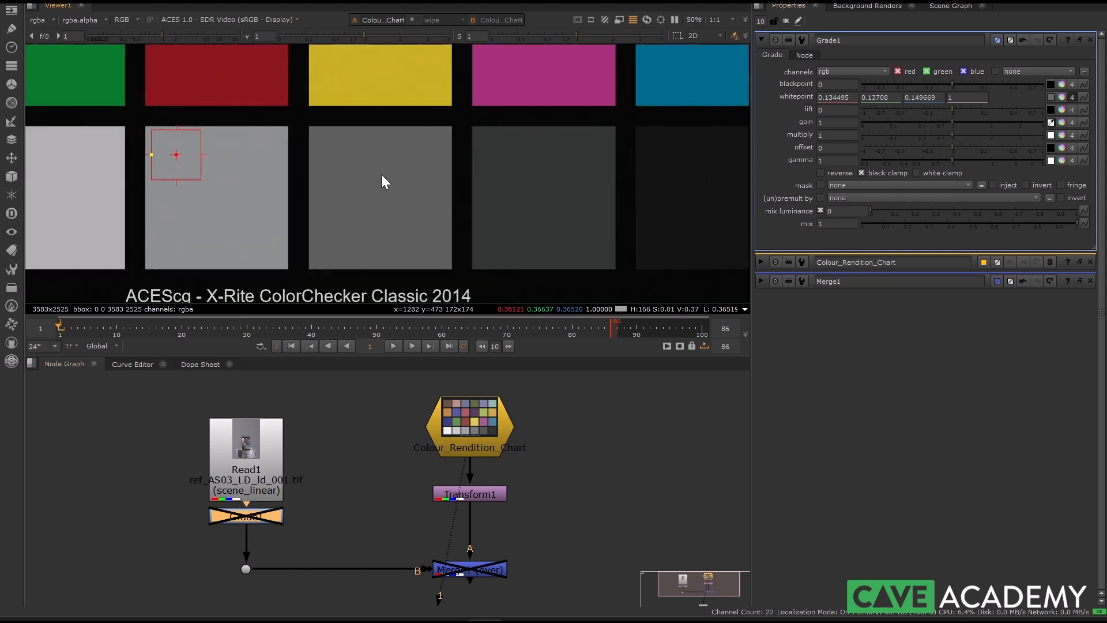
left_click_drag(334, 152, 423, 239, "ctrl+shift")
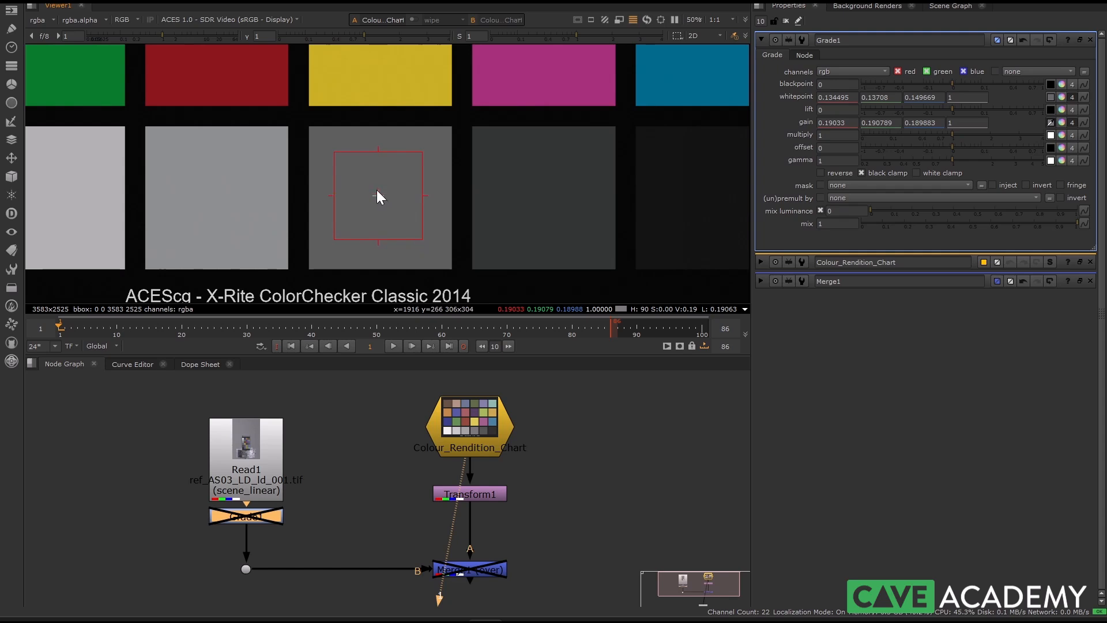
scroll(380, 196, "up", 2)
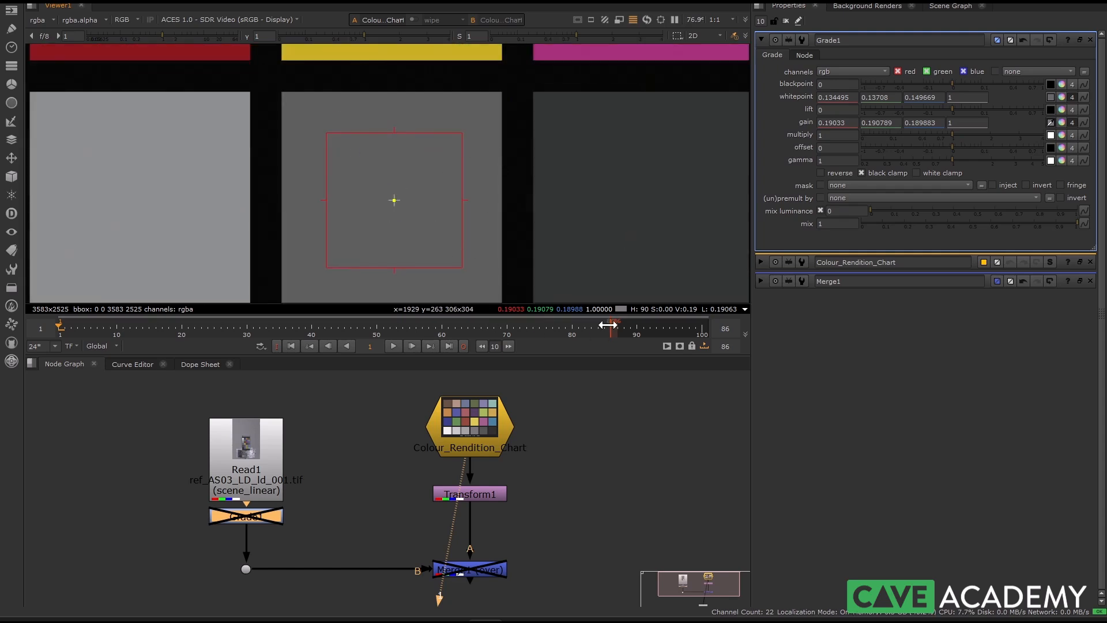
left_click_drag(387, 194, 412, 198)
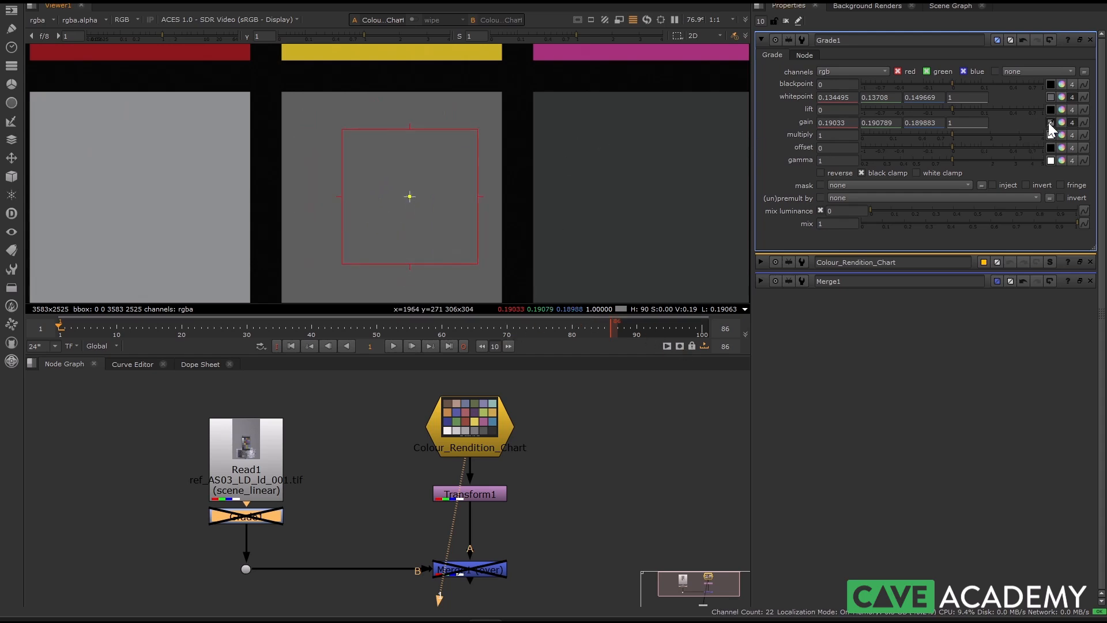
Show the Merge1 output in the viewer and turn off the viewer overlay
scroll(512, 522, "down", 3)
double_click(490, 525)
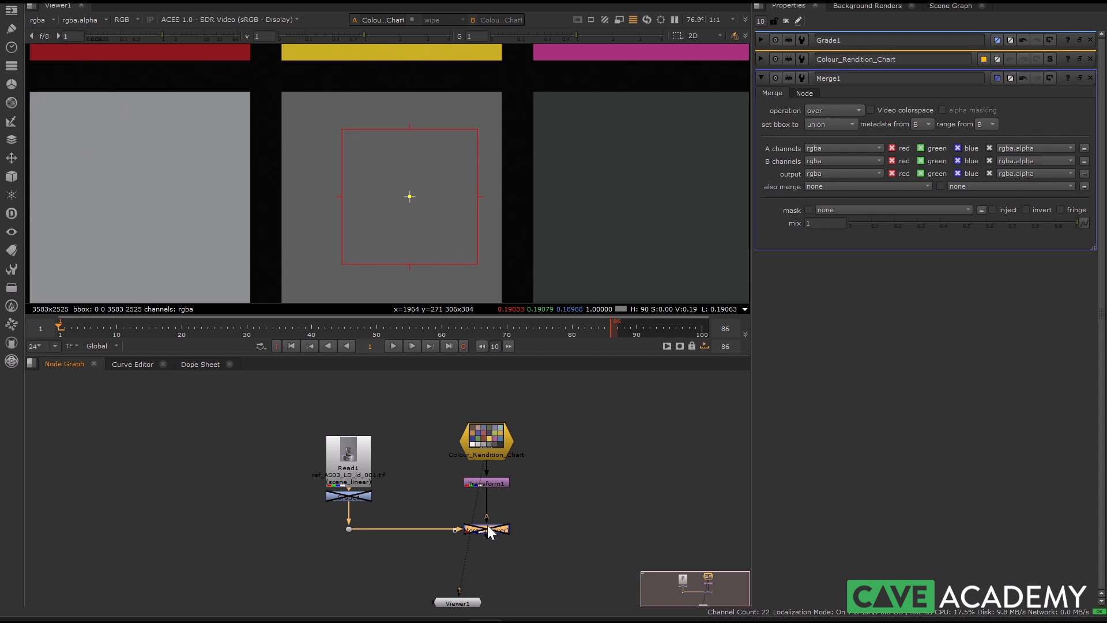
key("1")
scroll(413, 207, "down", 4)
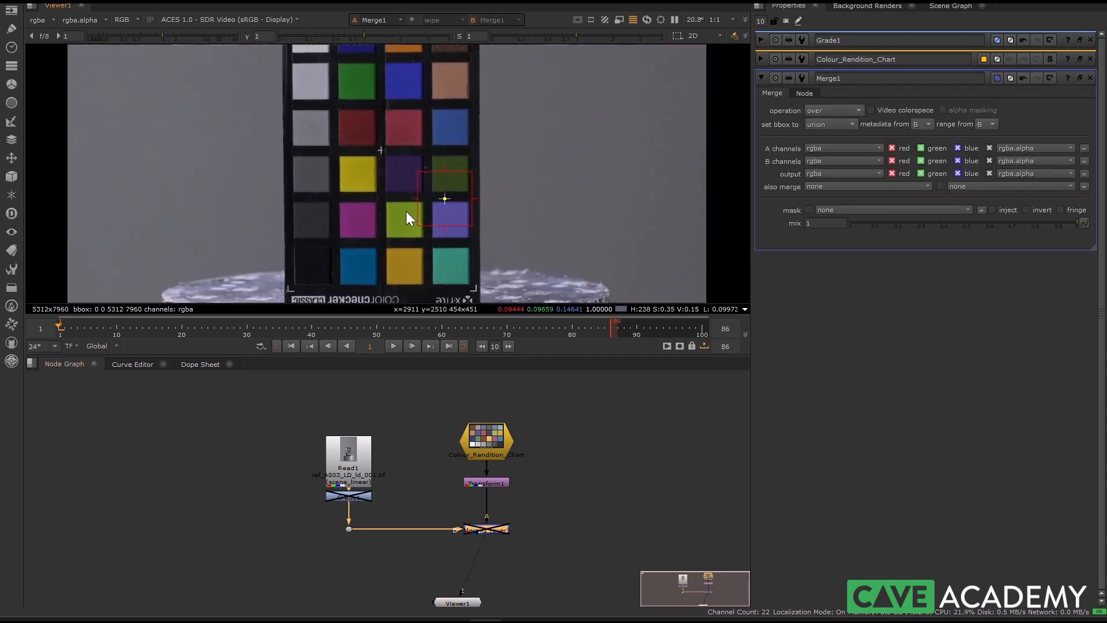
key("o")
scroll(421, 206, "down", 1)
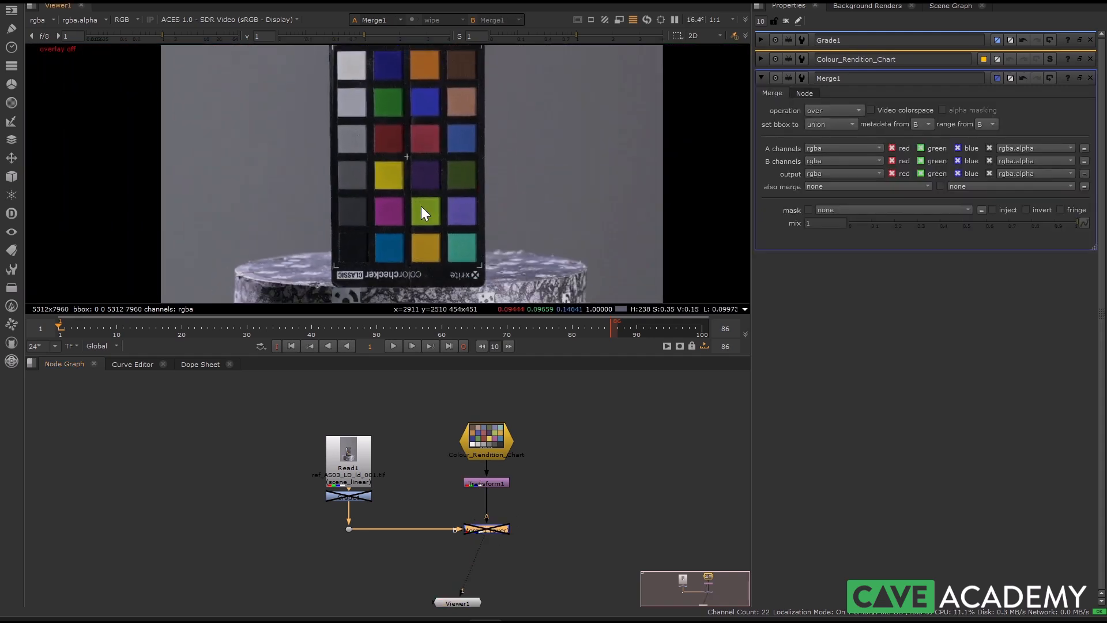
Enable Grade1 to apply the colour correction, and re-enable Merge1 to lay the reference chart over the photograph
double_click(346, 495)
key("d")
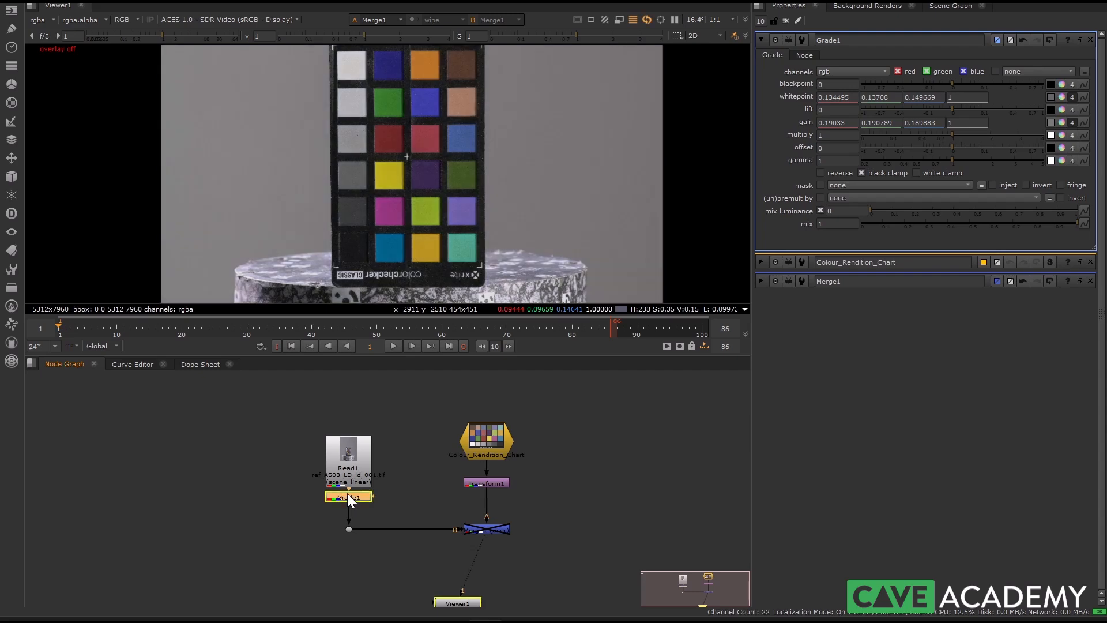
double_click(483, 528)
key("d")
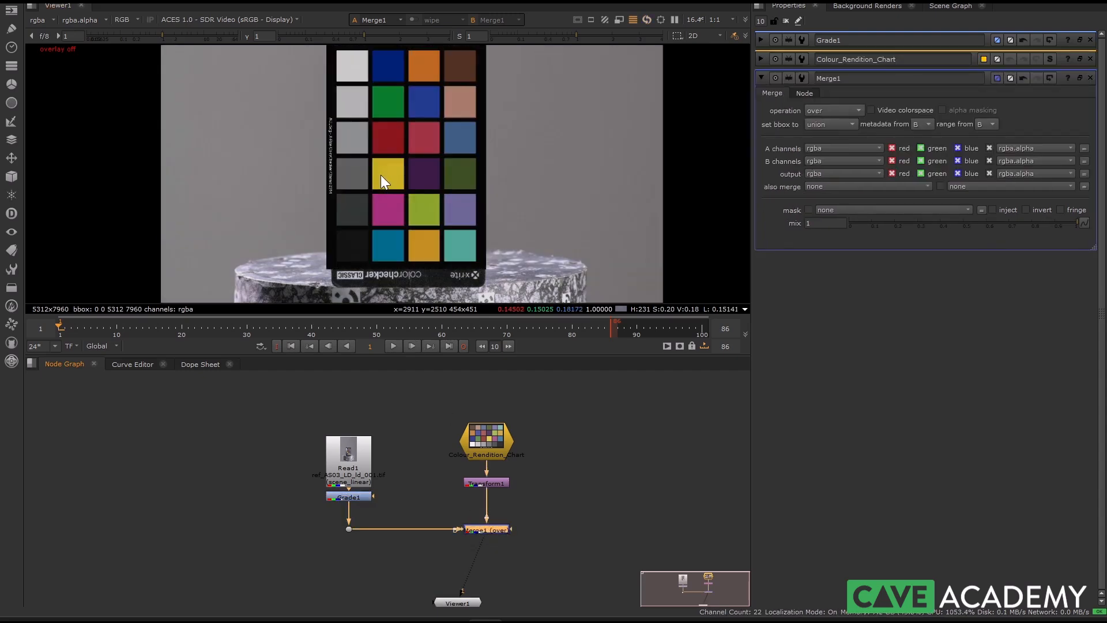
Compare the graded photographed chart with the reference chart, full-screen and in the normal layout, by repeatedly toggling Merge1
key("space")
scroll(369, 277, "up", 2)
middle_click_drag(362, 269, 372, 281, "alt")
key("d")
key("d")
key("d")
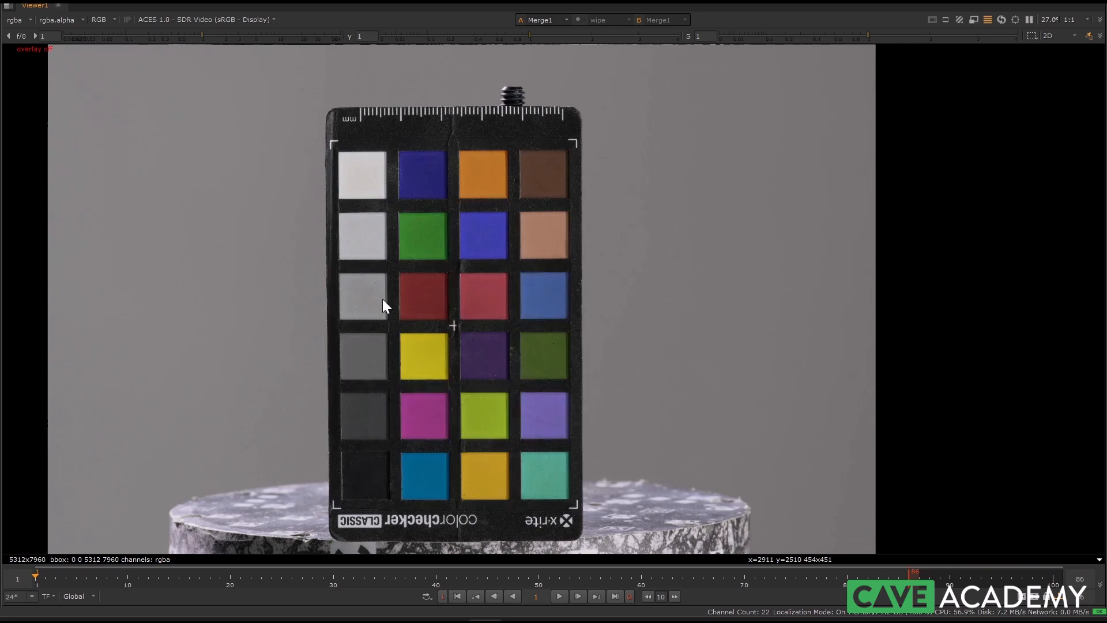
key("d")
key("d")
key("d")
key("d")
key("d")
key("d")
key("d")
key("d")
key("d")
key("space")
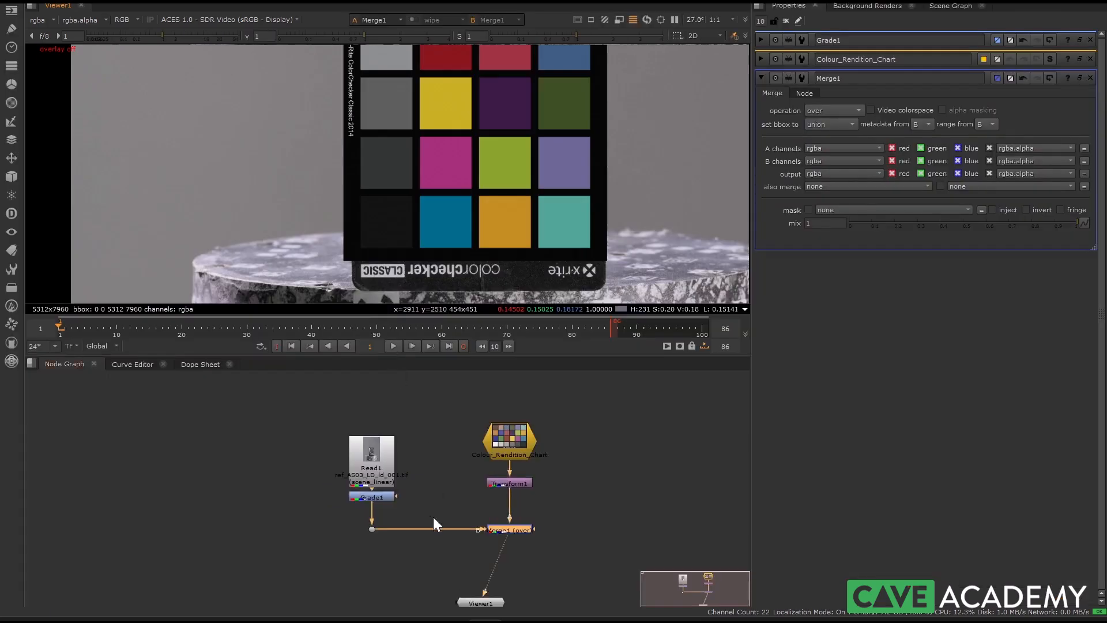
key("d")
key("d")
key("d")
key("d")
key("d")
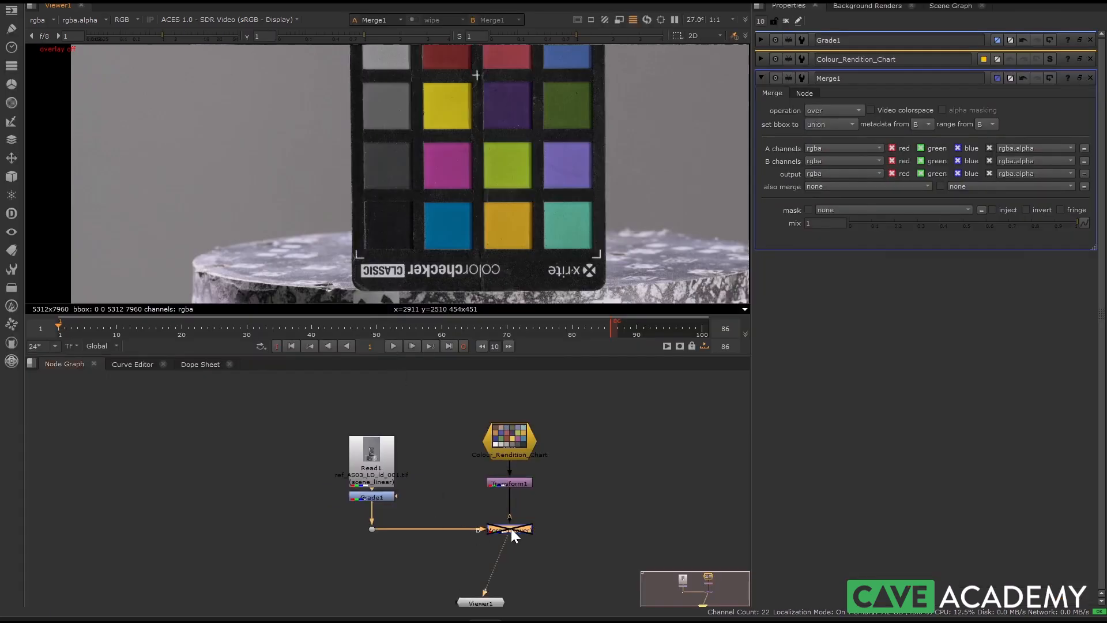
key("d")
scroll(354, 271, "down", 3)
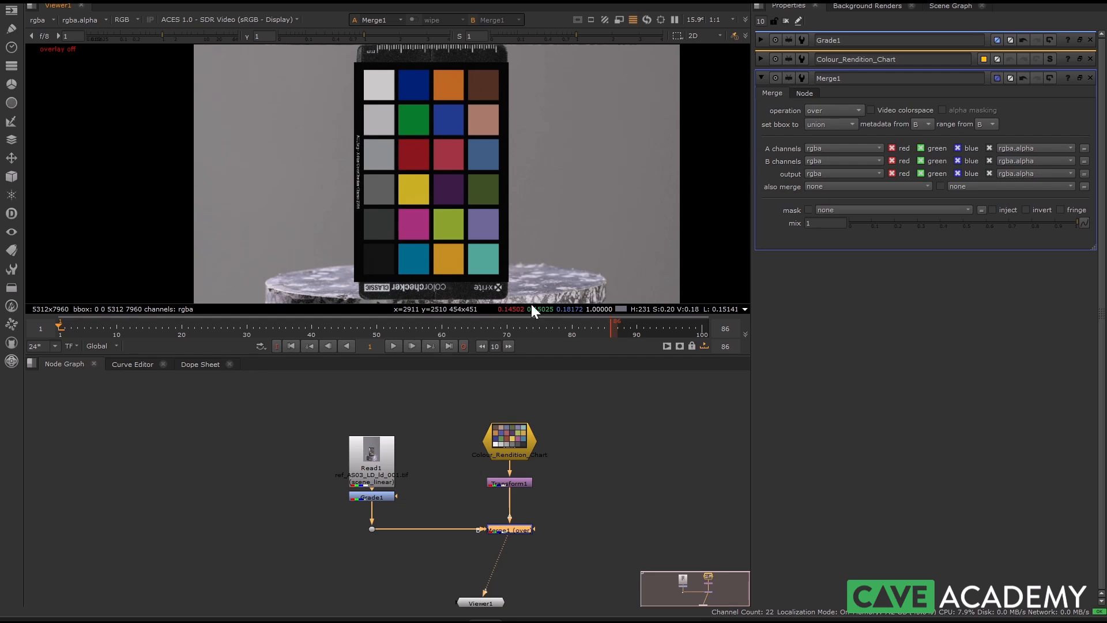
Connect the dot below Grade1 to viewer input 1 and Merge1 to viewer input 2, and reposition Viewer1 beneath them
scroll(345, 540, "up", 3)
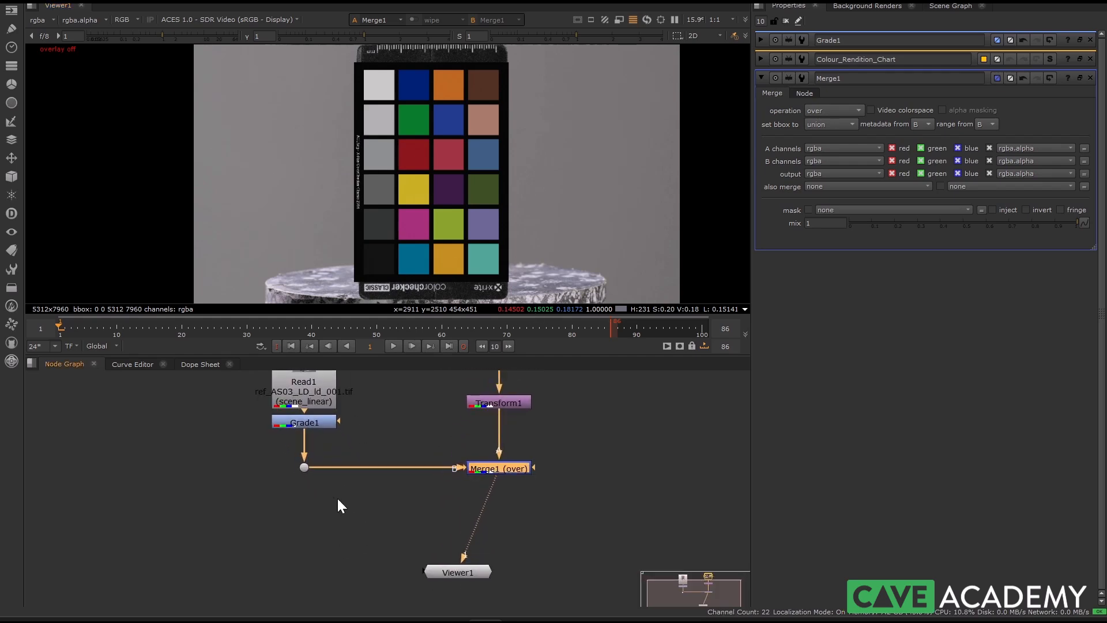
left_click(304, 475)
left_click_drag(464, 573, 440, 574)
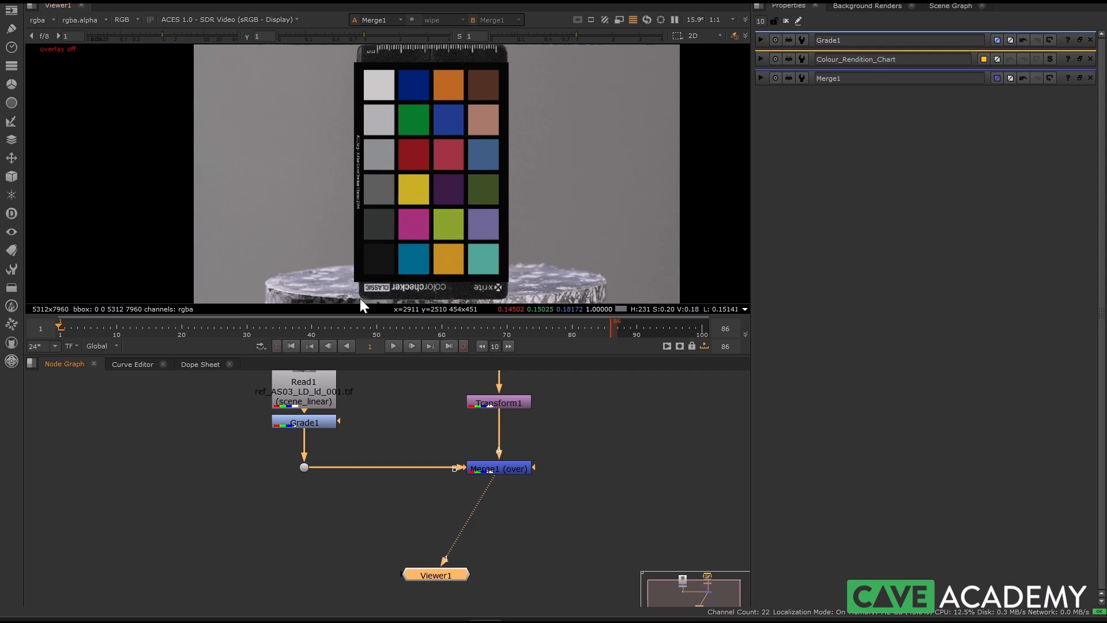
left_click(301, 489)
left_click(304, 467)
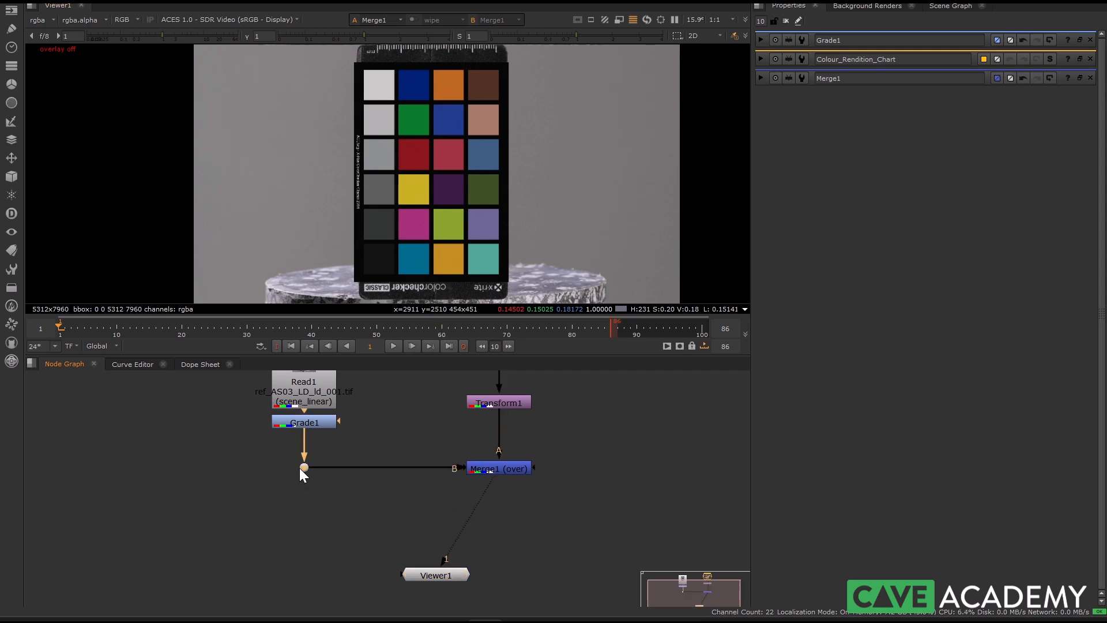
key("1")
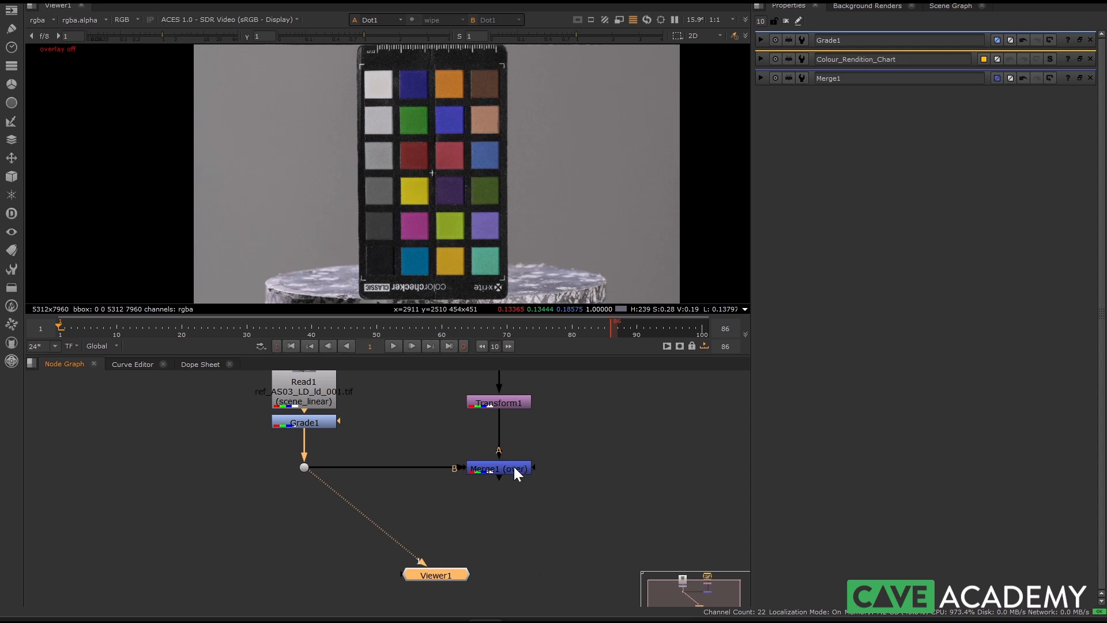
left_click(514, 468)
key("2")
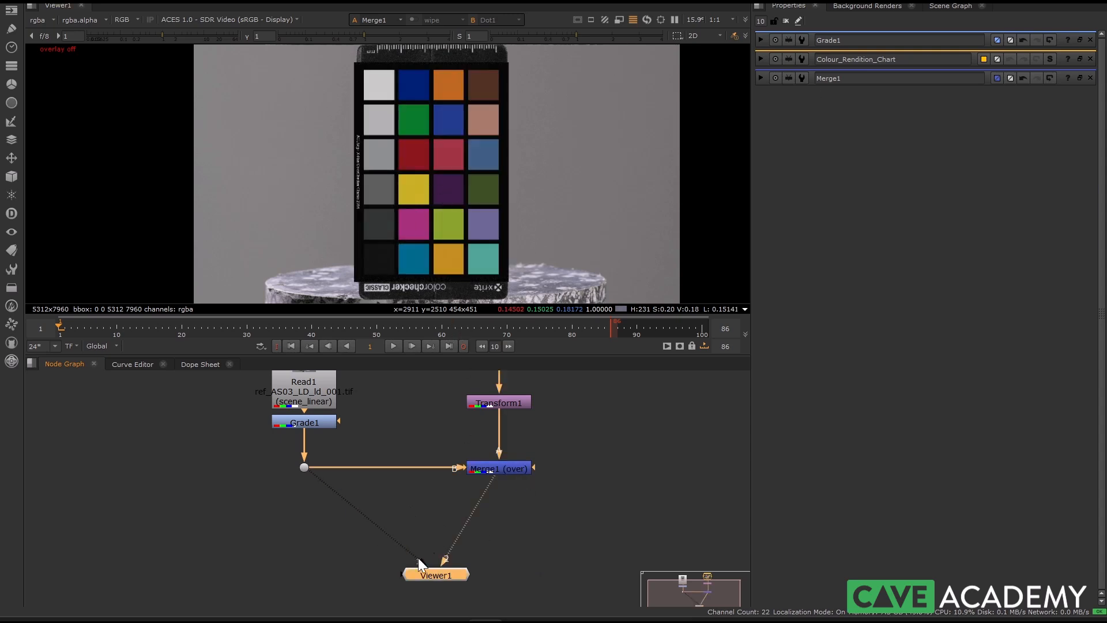
left_click_drag(444, 571, 432, 568)
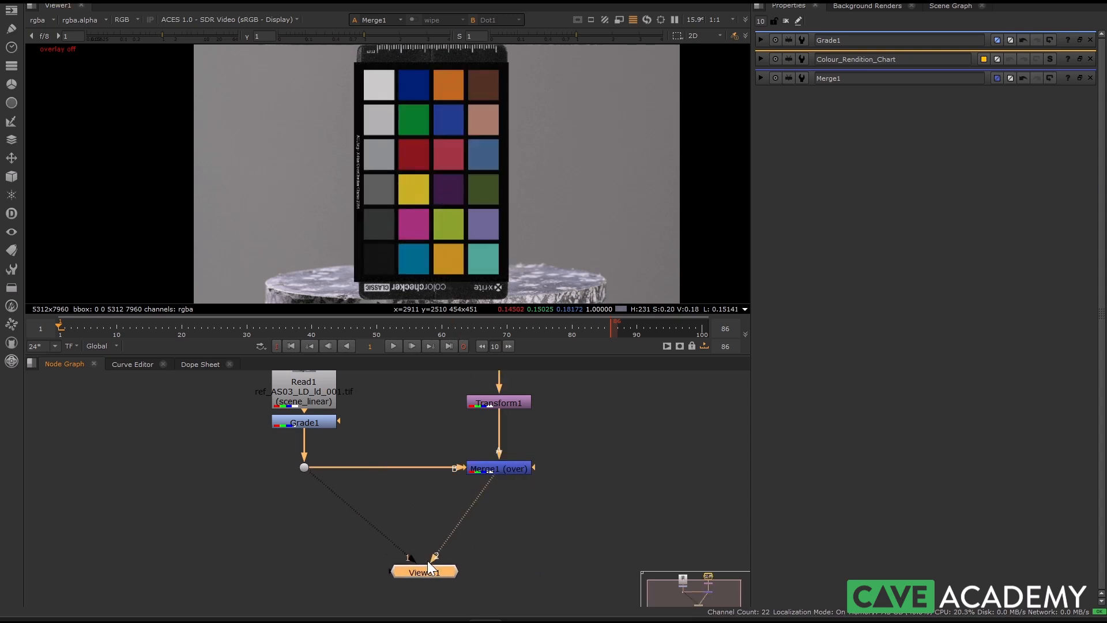
Set up a viewer wipe between Merge1 and Dot1, turn the overlay on, and place the wipe line across the grey patches
left_click(413, 18)
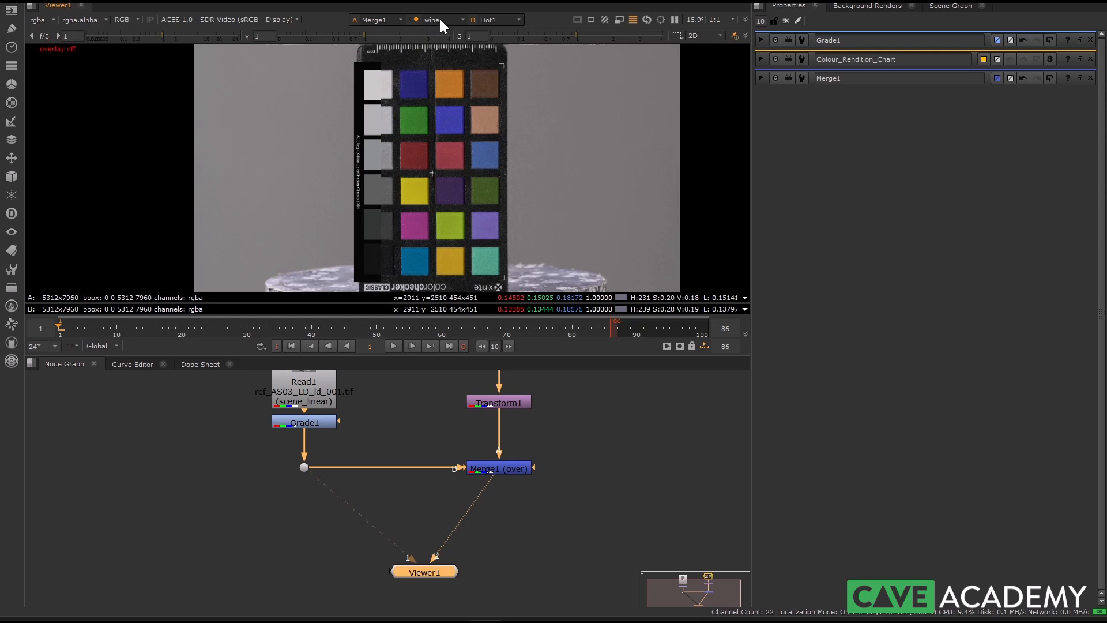
middle_click_drag(416, 173, 412, 189)
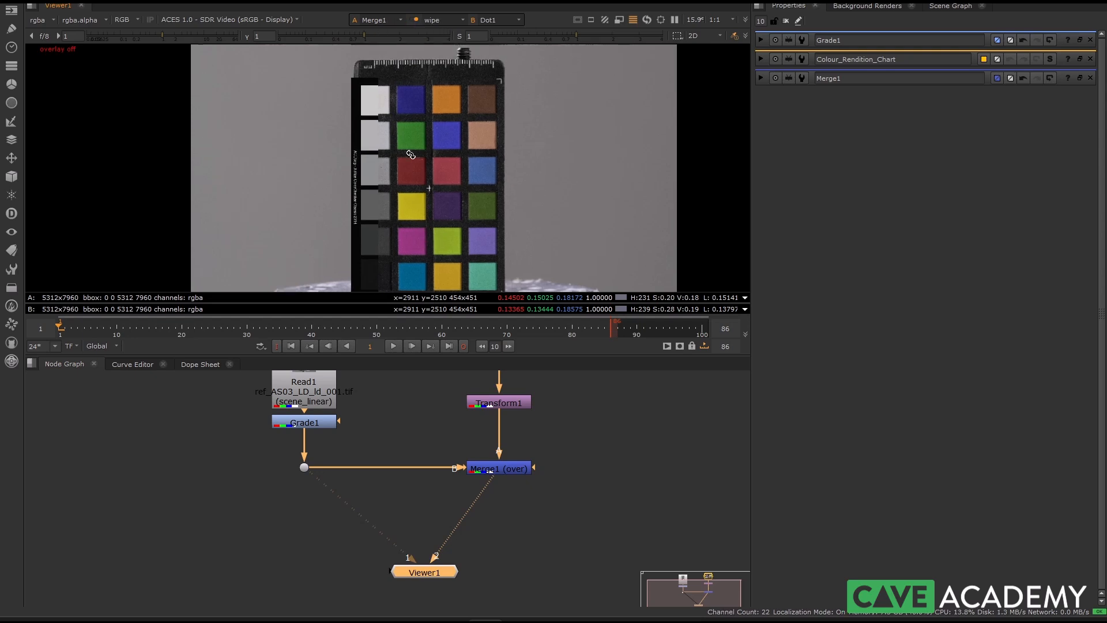
middle_click_drag(375, 229, 371, 186)
scroll(358, 189, "down", 1)
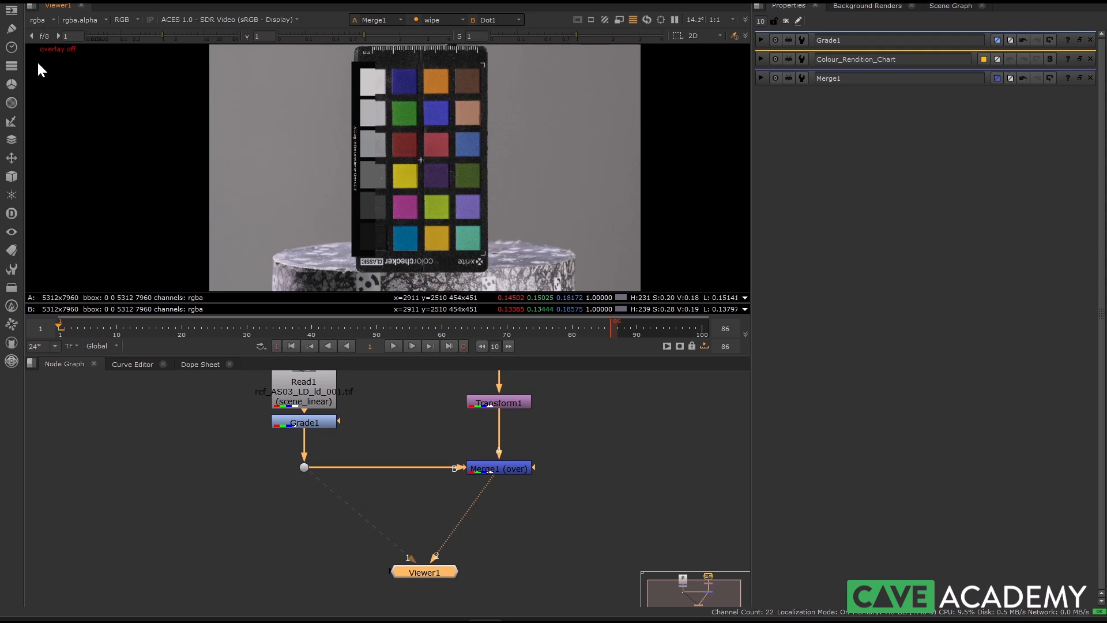
scroll(393, 173, "up", 9)
key("o")
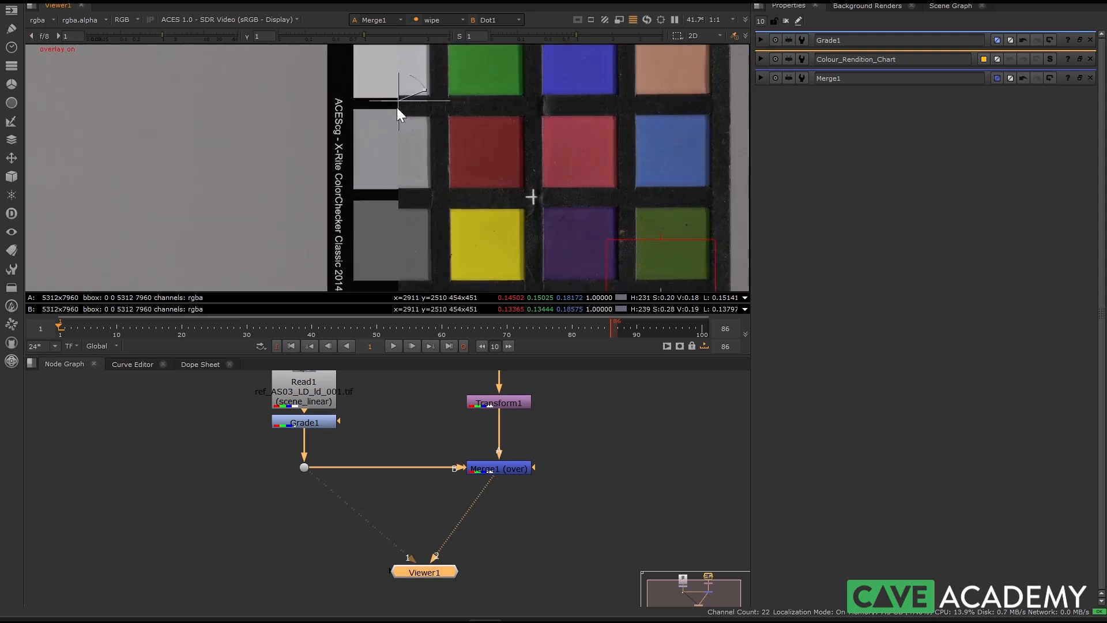
mouse_move(396, 106)
left_mouse_down()
mouse_move(464, 98)
mouse_move(372, 100)
mouse_move(391, 104)
left_mouse_up()
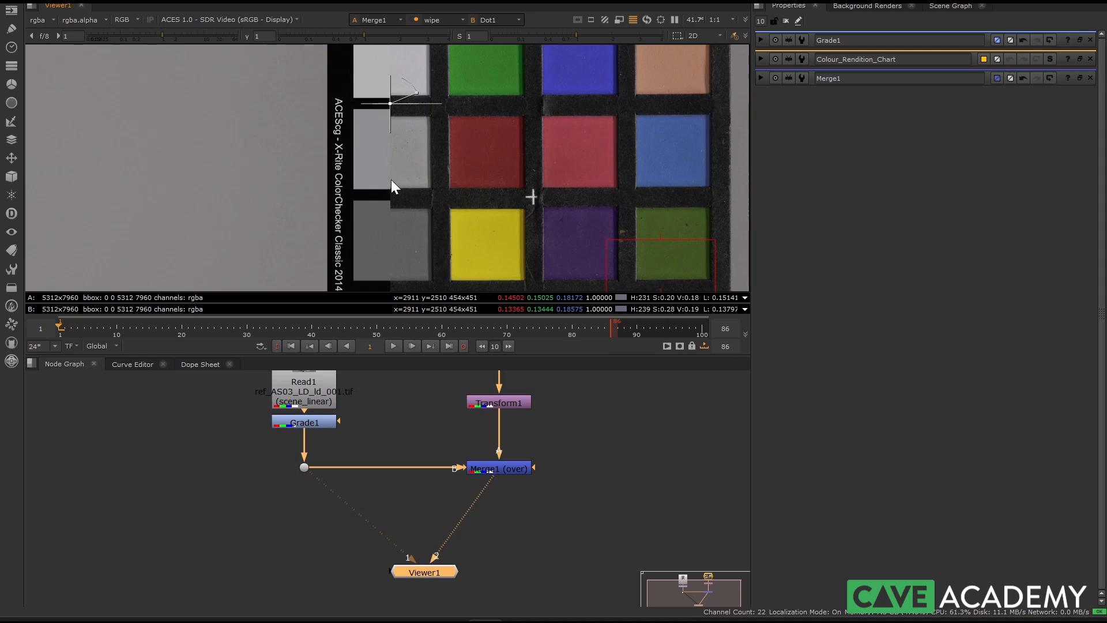
Sample about 193 by 193 pixels across the wipe on the grey patch beside yellow to compare reference and graded values
scroll(404, 175, "up", 7)
middle_click_drag(405, 173, 441, 176)
scroll(441, 176, "down", 5)
middle_click_drag(421, 254, 383, 113)
scroll(399, 151, "up", 2)
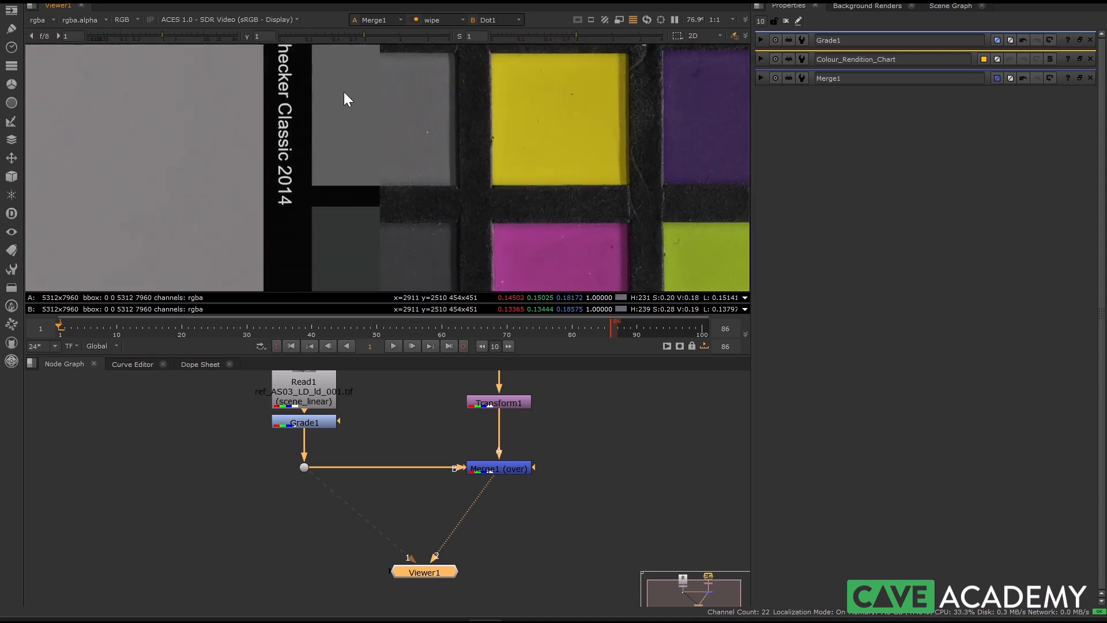
left_click_drag(340, 79, 425, 164, "ctrl+shift")
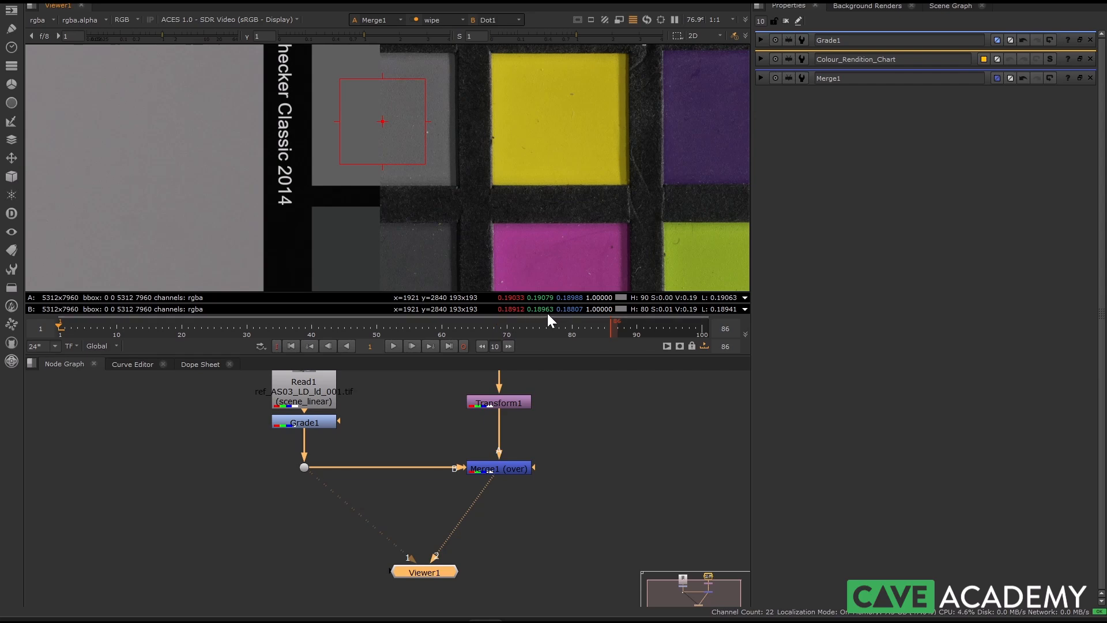
Sample about 186 by 176 pixels across the wipe on the black patch beside the cyan one to compare both inputs' values
scroll(448, 174, "down", 2)
middle_click_drag(486, 94, 427, 215)
scroll(430, 188, "down", 4)
middle_click_drag(422, 175, 442, 56)
scroll(454, 196, "up", 6)
middle_click_drag(454, 196, 509, 200)
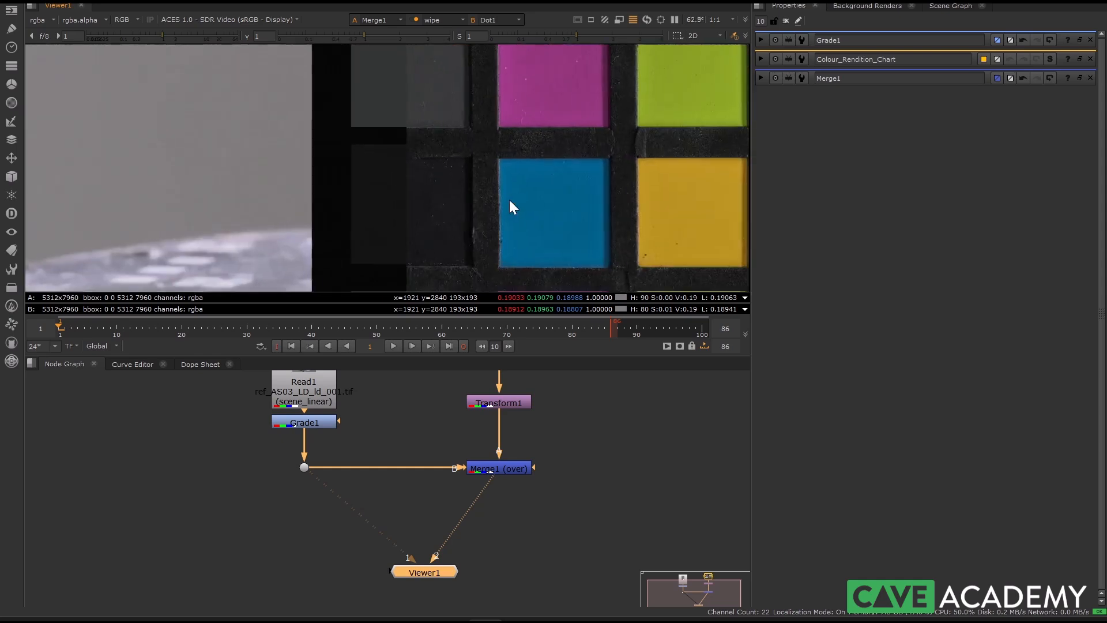
scroll(453, 208, "up", 3)
left_click_drag(346, 161, 464, 272, "ctrl+shift")
middle_click_drag(463, 228, 424, 145)
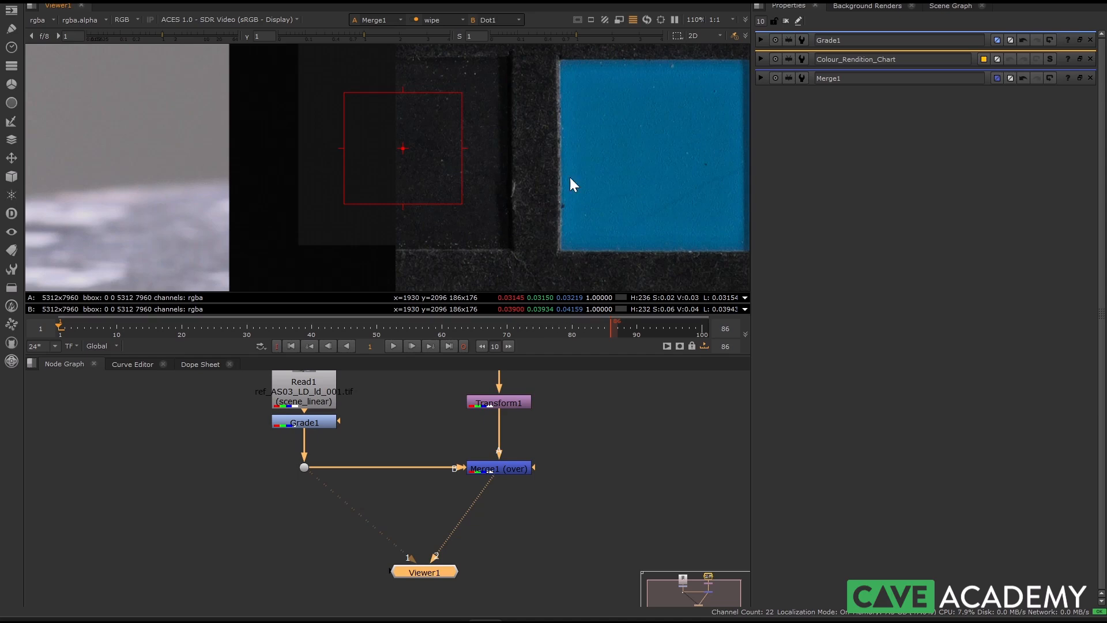
scroll(564, 229, "down", 8)
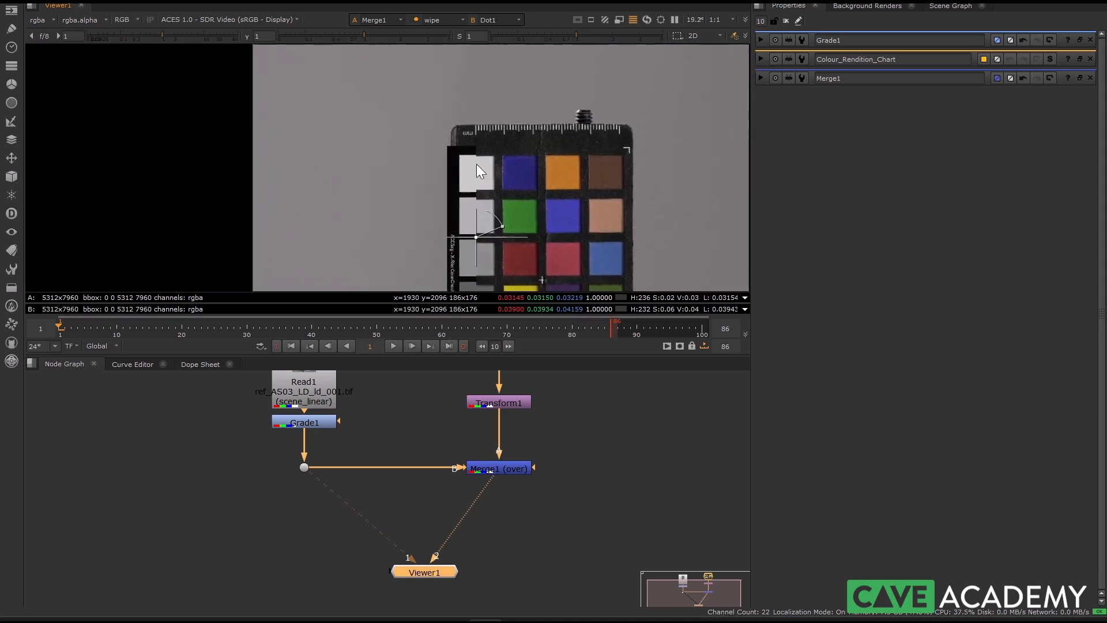
Sample about 145 by 147 pixels across the wipe on the white patch to compare reference and graded values
scroll(468, 162, "up", 8)
left_click_drag(402, 108, 510, 217, "ctrl+shift")
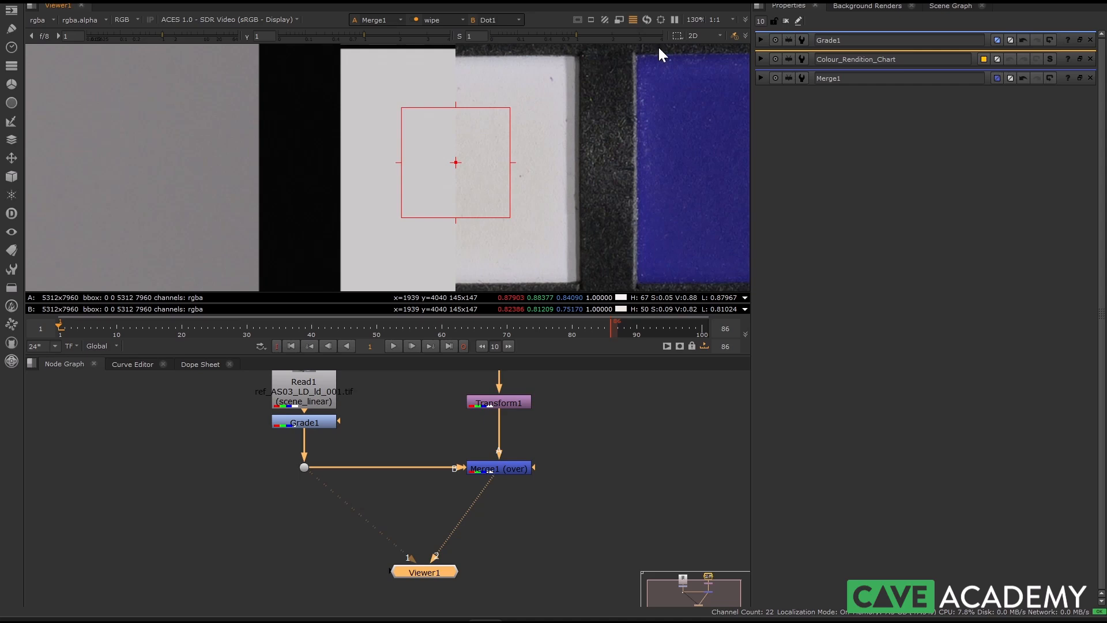
Lower the viewer saturation to 0.25 and raise it to 3.1 to compare patch colours across the wipe
left_click_drag(595, 34, 635, 36)
scroll(524, 200, "down", 10)
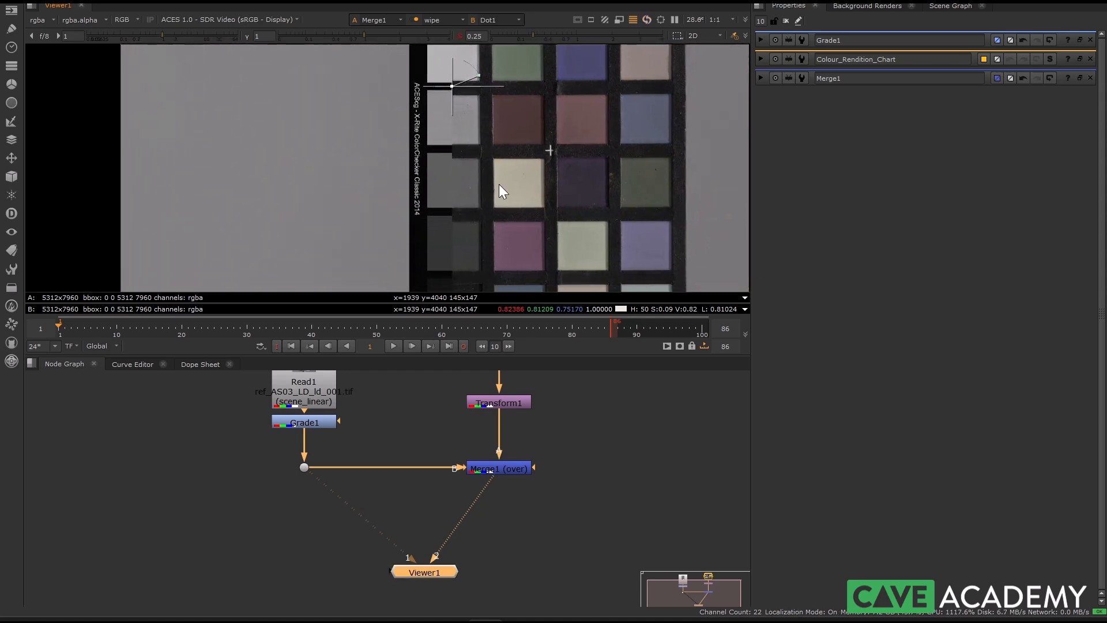
middle_click_drag(499, 192, 496, 217)
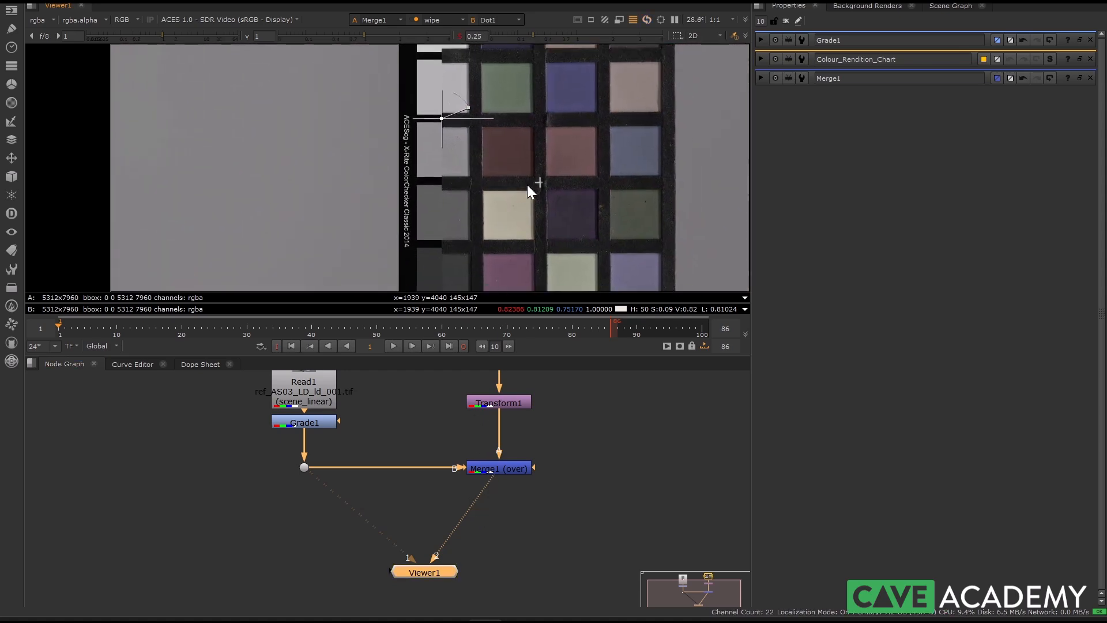
scroll(525, 190, "down", 2)
left_click_drag(606, 35, 644, 37)
scroll(519, 185, "down", 2)
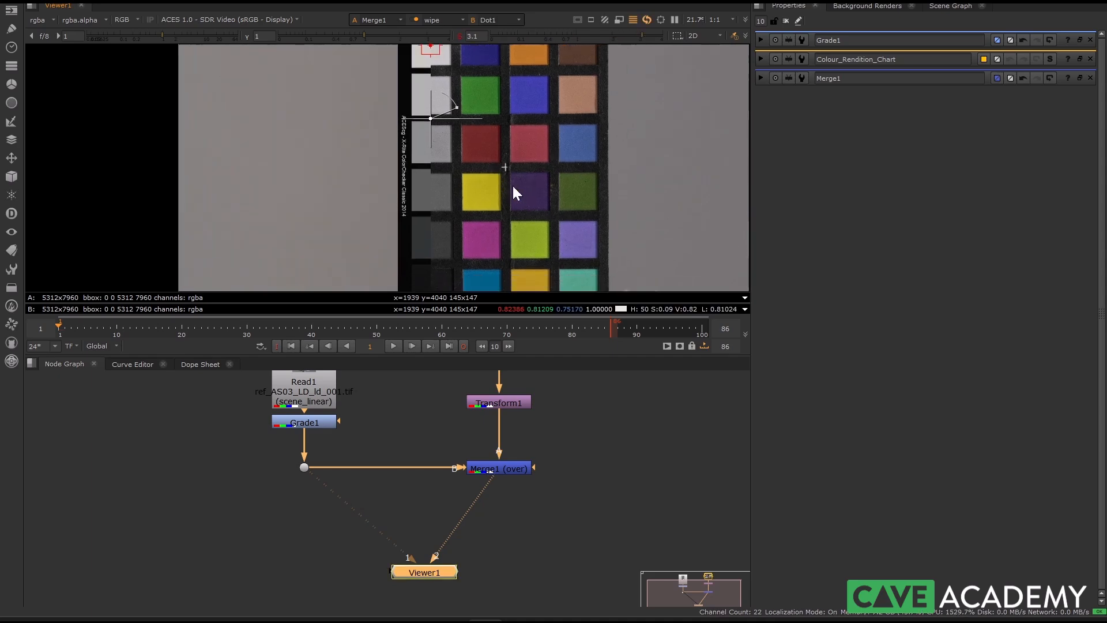
scroll(469, 160, "up", 8)
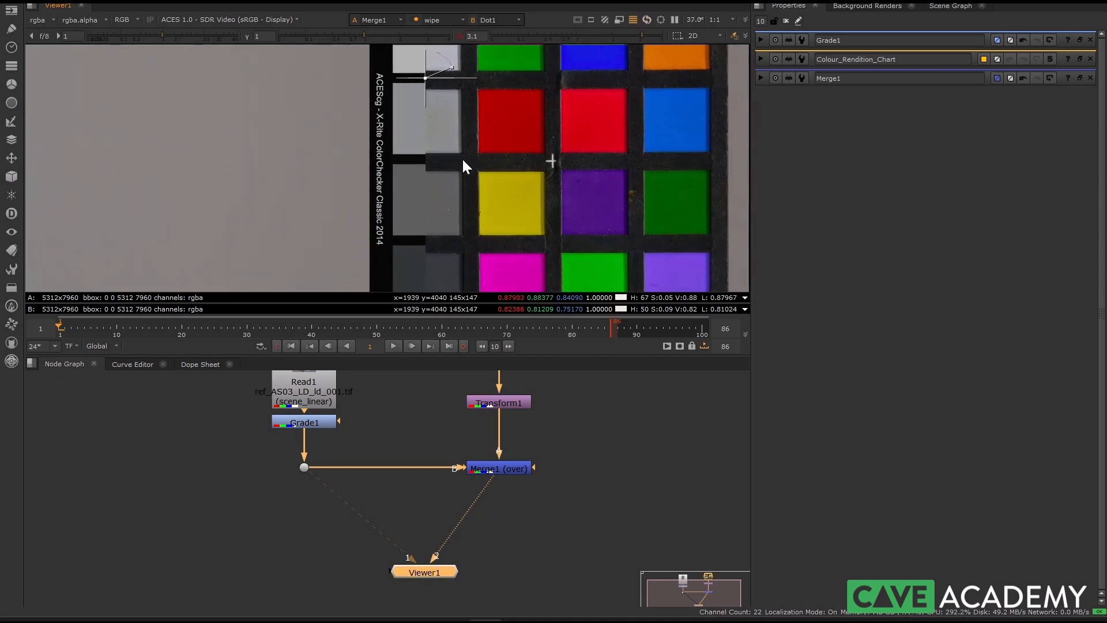
Open Grade1's properties, then disable and re-enable the node to compare the photographed chart with and without the grade
double_click(304, 421)
key("d")
key("d")
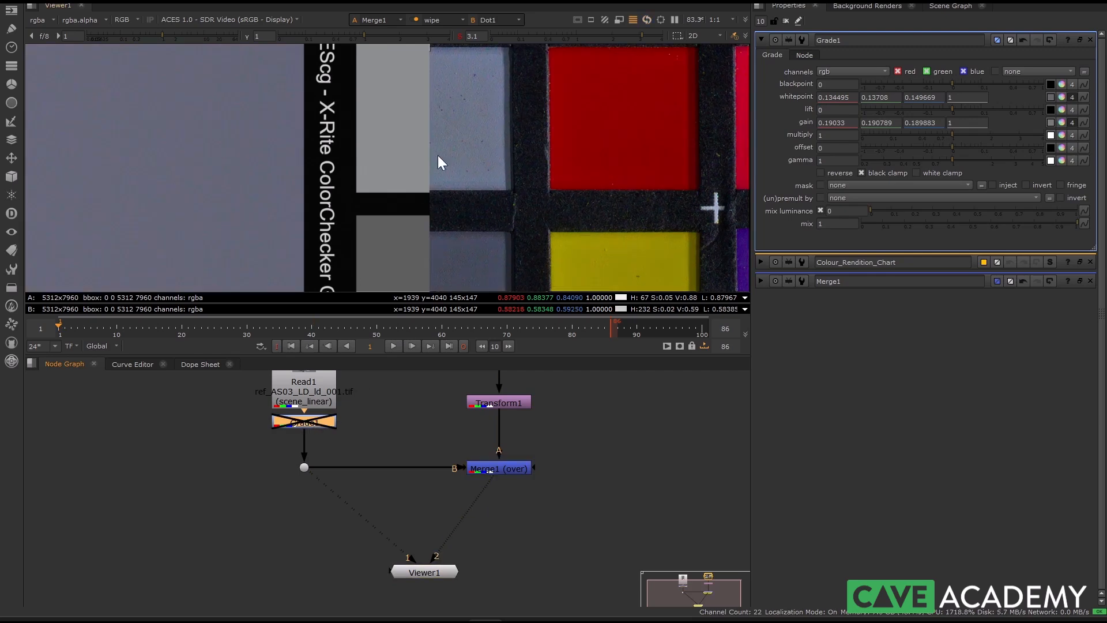
Examine the grey patches along the wipe down to the black one for colour differences between reference and photograph
scroll(418, 144, "up", 2)
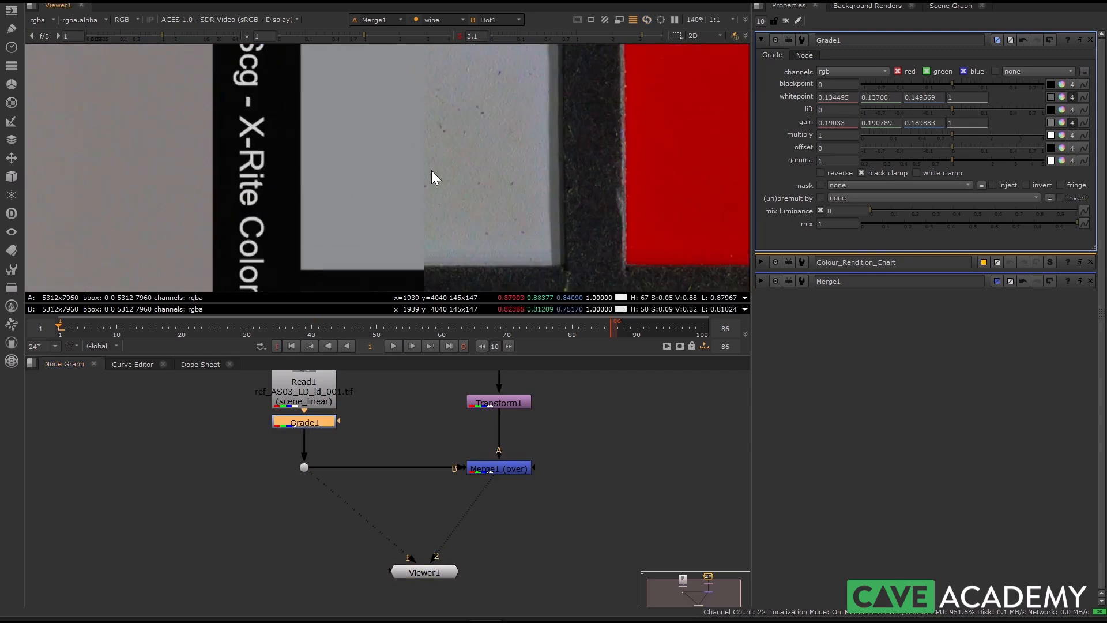
middle_click_drag(413, 137, 418, 169)
scroll(424, 162, "down", 4)
middle_click_drag(435, 127, 429, 239)
scroll(495, 164, "down", 3)
middle_click_drag(495, 164, 453, 12)
middle_click_drag(446, 282, 417, 7)
scroll(402, 242, "down", 5)
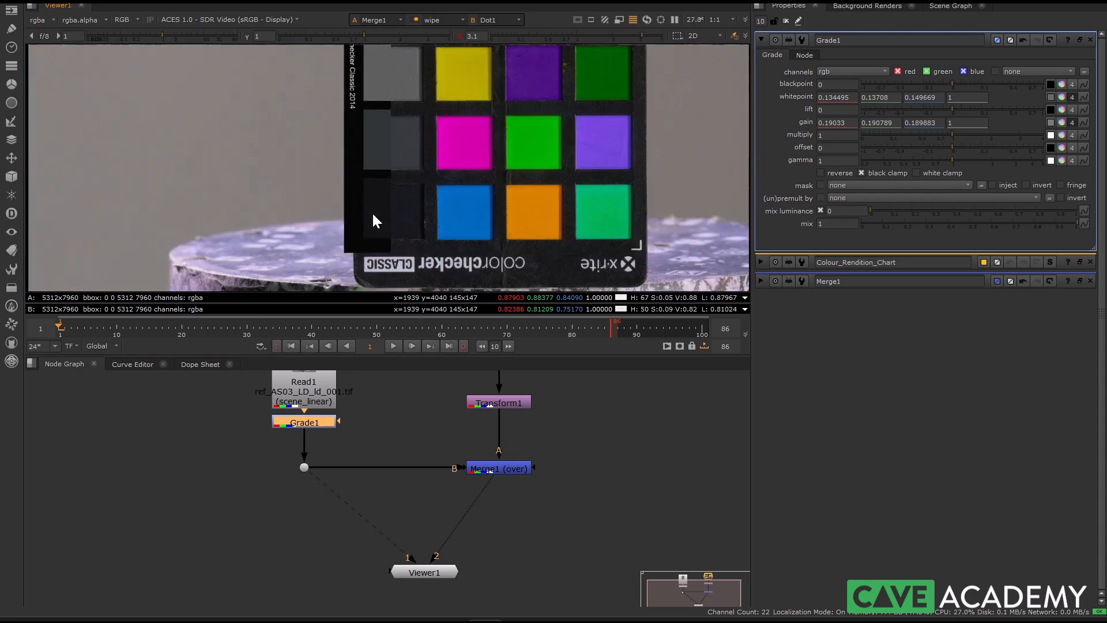